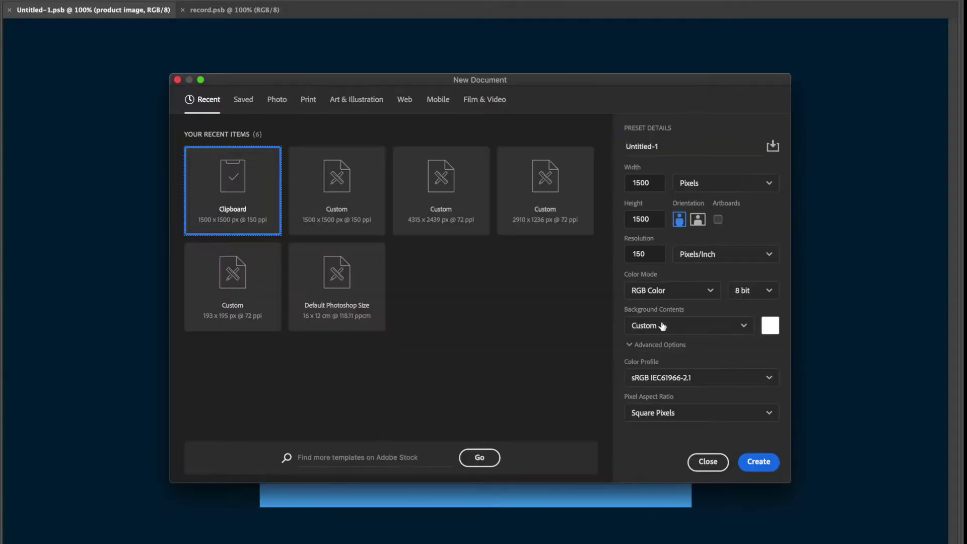
- Create a 1500 × 1500 px document at 150 ppi with custom background contents
{"action": "type", "text": "500"}
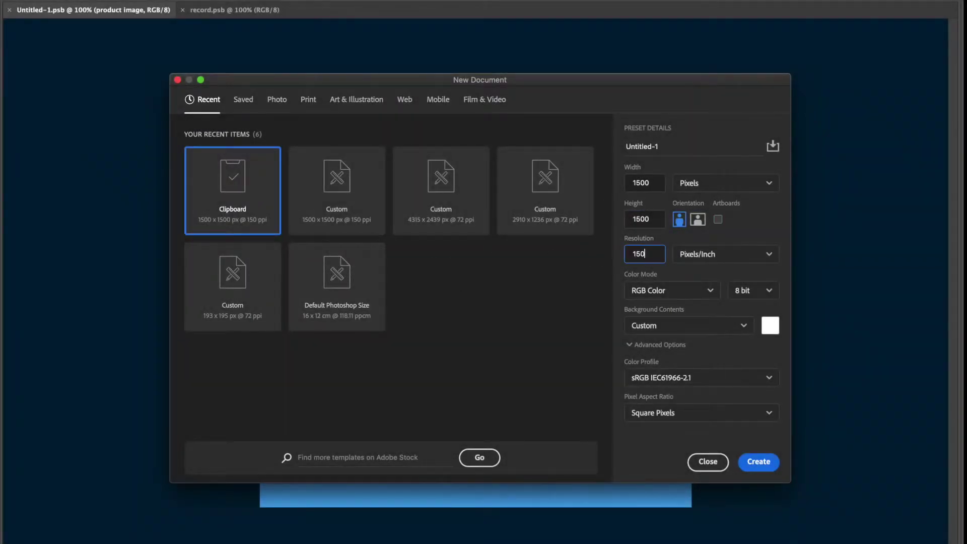
{"action": "left_click", "coordinate": [695, 328]}
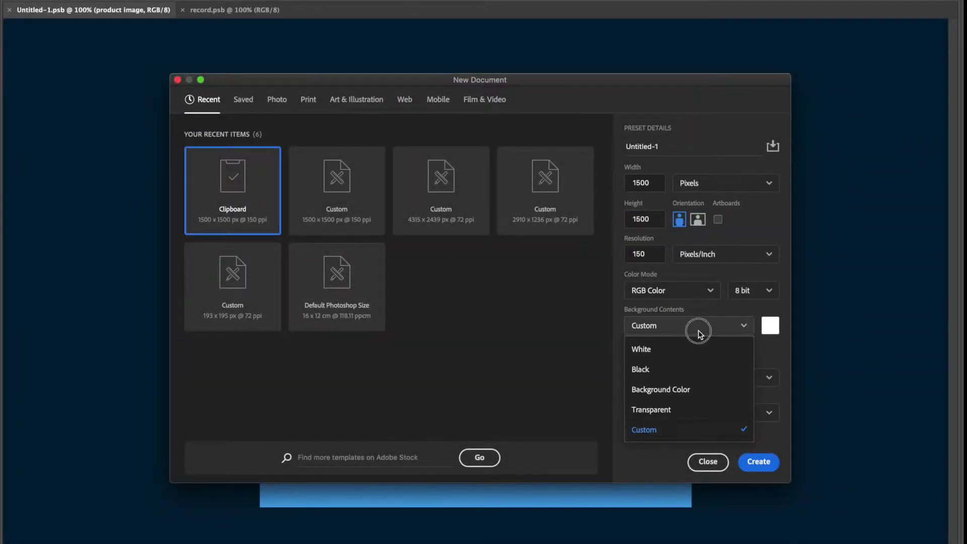
{"action": "left_click", "coordinate": [760, 462]}
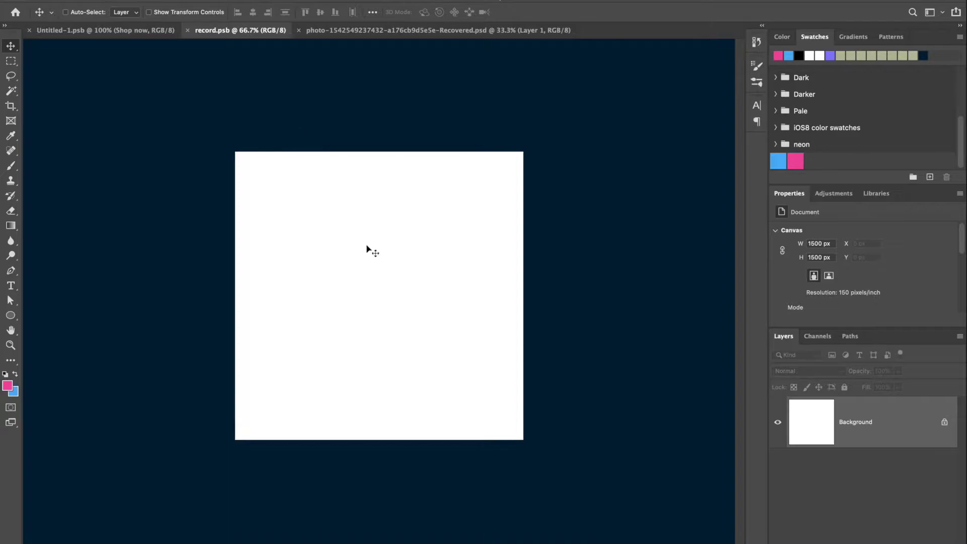
- Stack a blue-filled layer over a pink-filled layer
{"action": "left_click", "coordinate": [7, 386]}
{"action": "left_click", "coordinate": [840, 317]}
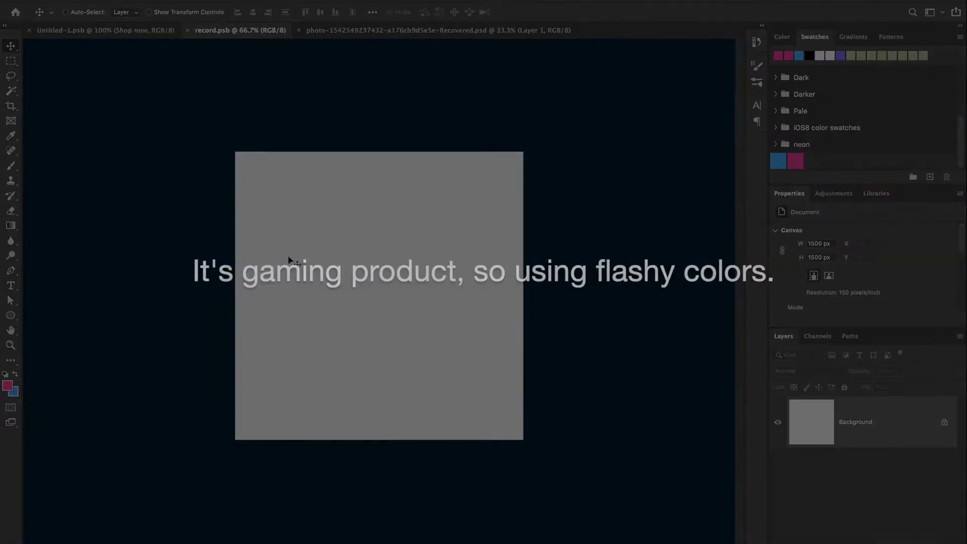
{"action": "key", "text": "ctrl+shift+alt+n"}
{"action": "key", "text": "alt+BackSpace"}
{"action": "key", "text": "ctrl+shift+n"}
{"action": "key", "text": "Return"}
{"action": "key", "text": "alt+BackSpace"}
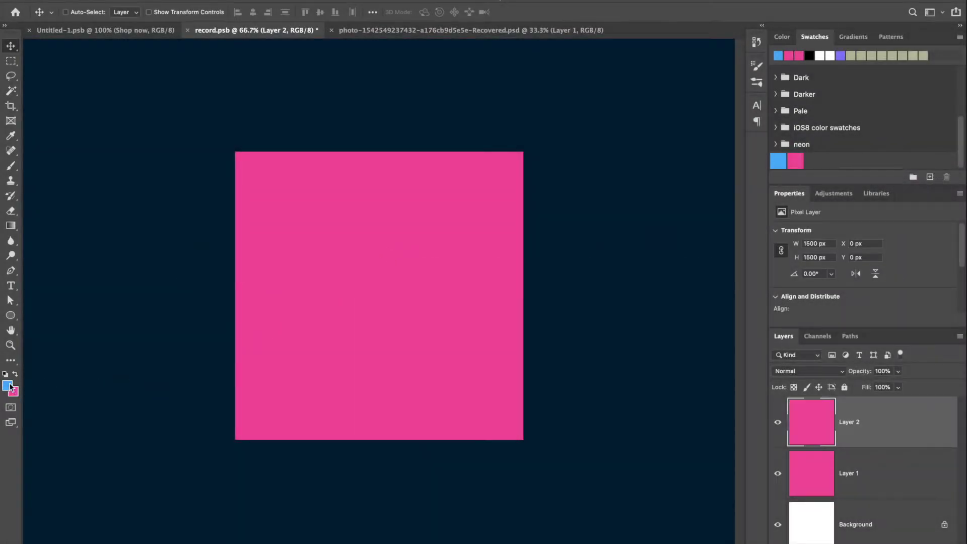
{"action": "key", "text": "alt+BackSpace"}
- Mask the blue layer and draw a vertical black-to-white gradient on the mask
{"action": "key", "text": "g"}
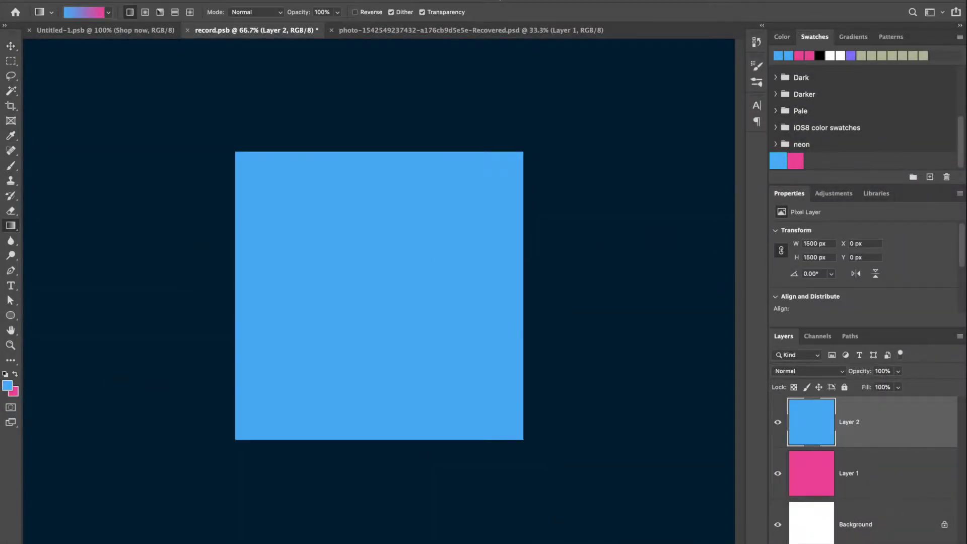
{"action": "key", "text": "ctrl+shift+m"}
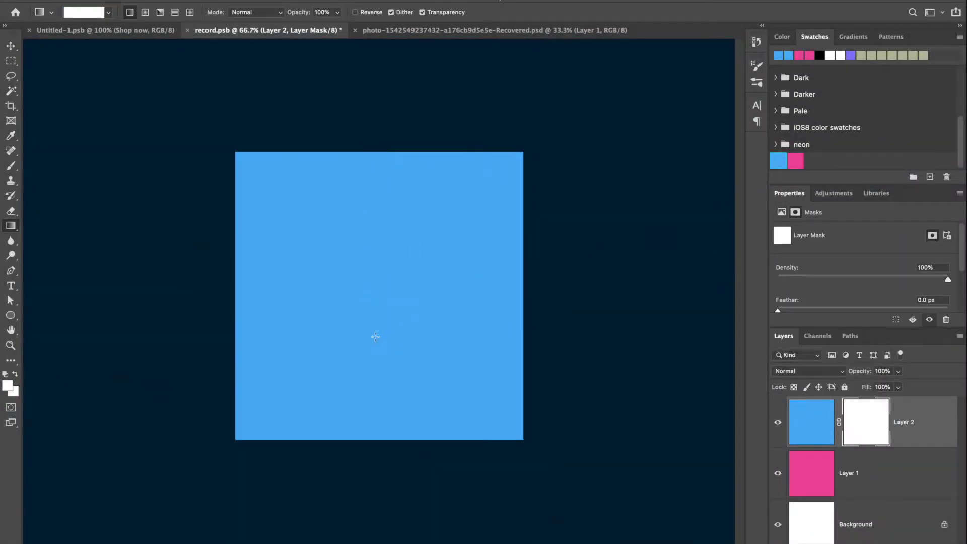
{"action": "left_click", "coordinate": [15, 376]}
{"action": "left_click_drag", "start_coordinate": [384, 134], "coordinate": [367, 437]}
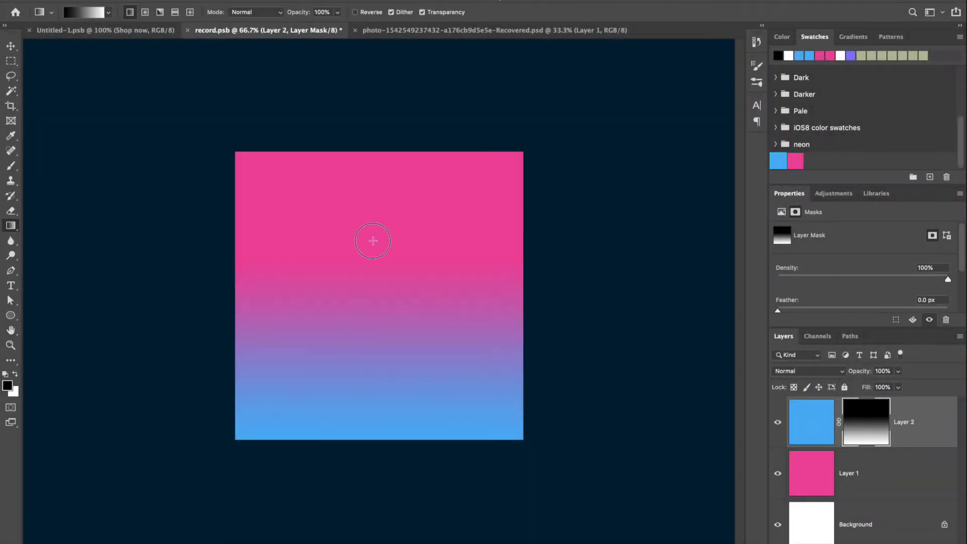
{"action": "left_click_drag", "start_coordinate": [367, 141], "coordinate": [363, 458]}
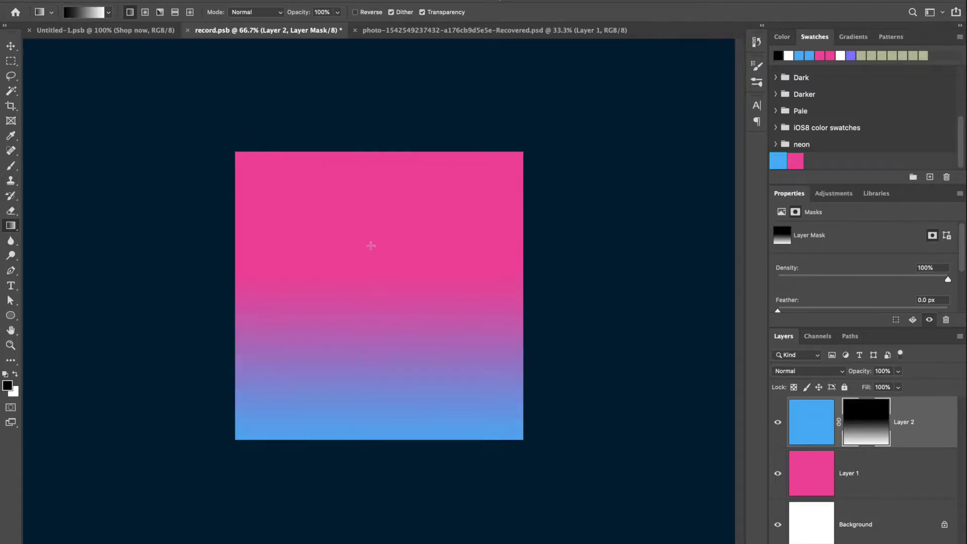
{"action": "left_click_drag", "start_coordinate": [371, 244], "coordinate": [378, 485]}
- Redraw the mask gradient so pink fills the upper half and blue the bottom
{"action": "key", "text": "v"}
{"action": "key", "text": "g"}
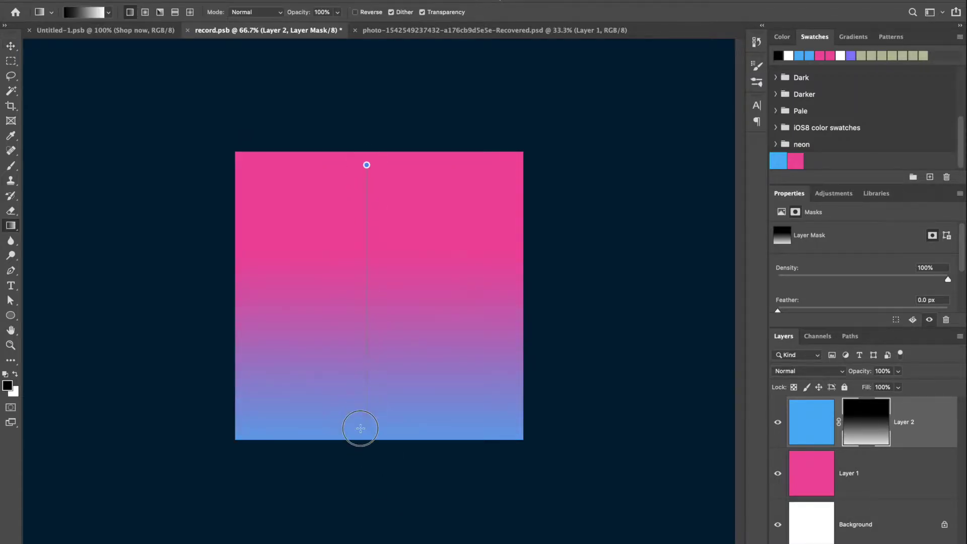
{"action": "left_click_drag", "start_coordinate": [365, 153], "coordinate": [361, 432]}
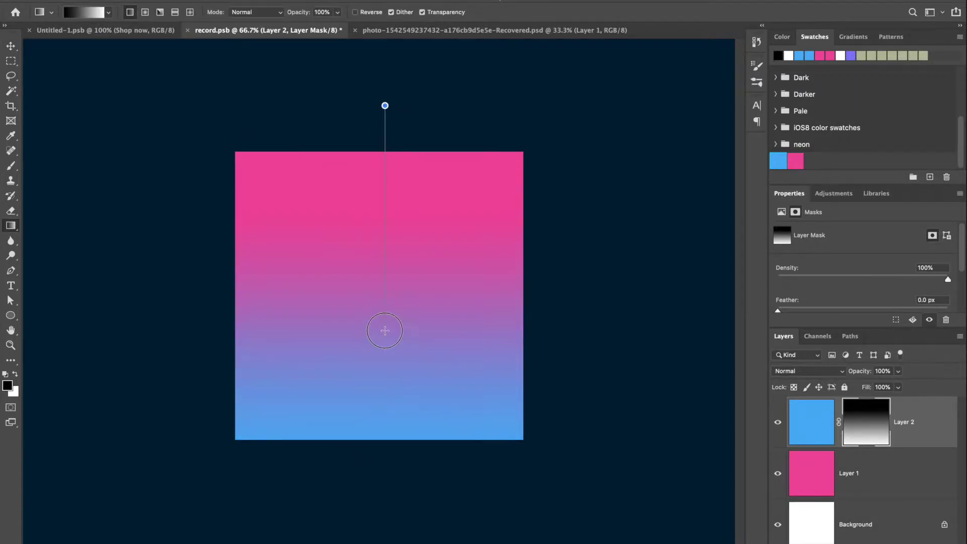
{"action": "left_click_drag", "start_coordinate": [385, 333], "coordinate": [385, 367]}
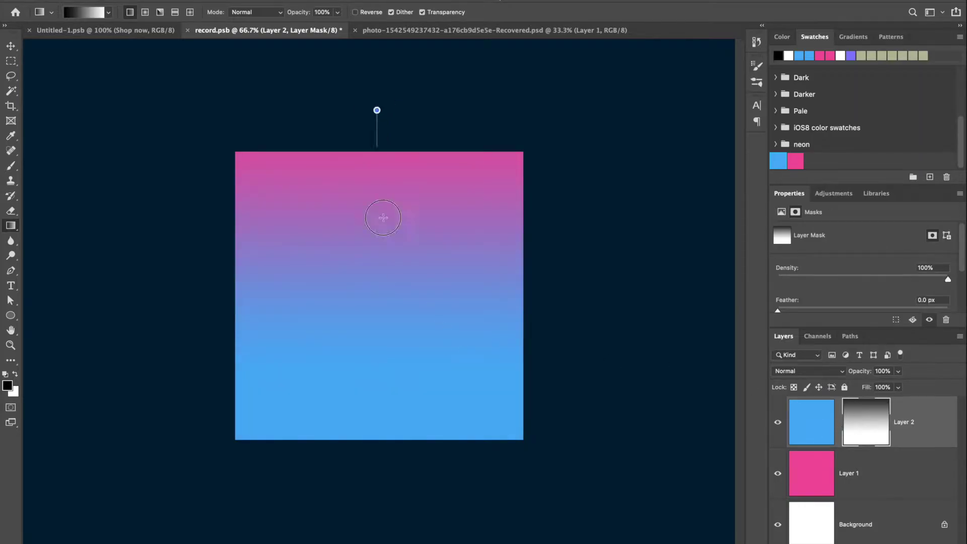
{"action": "left_click_drag", "start_coordinate": [388, 209], "coordinate": [399, 459]}
- Save the gradient document, confirming the save options
{"action": "key", "text": "v"}
{"action": "key", "text": "ctrl+s"}
{"action": "key", "text": "Return"}
{"action": "key", "text": "ctrl+s"}
{"action": "key", "text": "Return"}
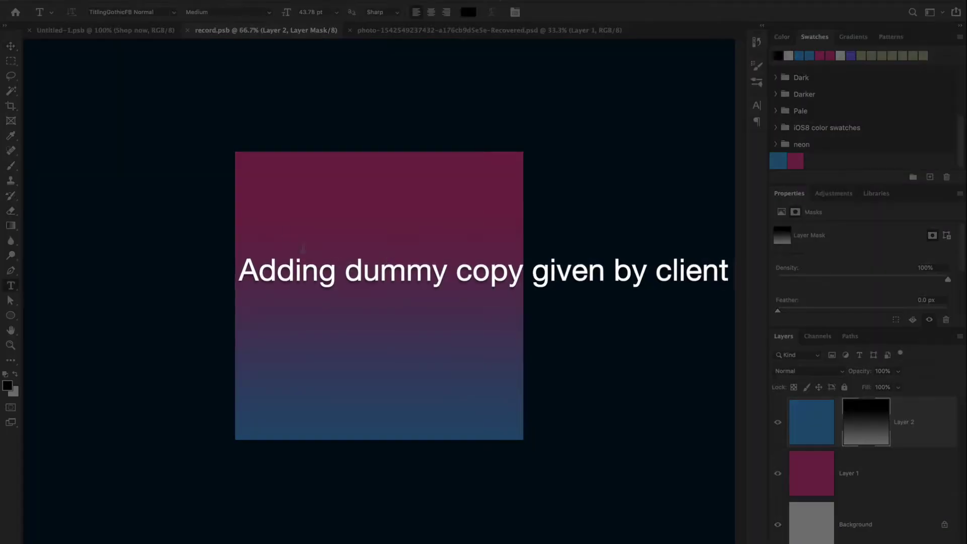
- Type 'YOUR HEADLINE GOES HERE' on three lines in TitlingGothicFB Skyline
{"action": "type", "text": "YOUR HEA"}
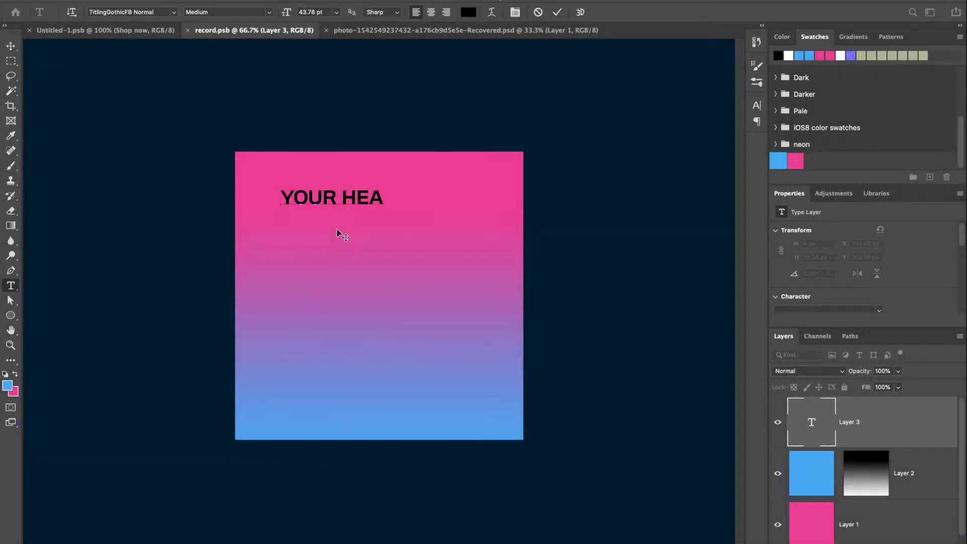
{"action": "type", "text": "ERE"}
{"action": "left_click", "coordinate": [343, 191]}
{"action": "key", "text": "Return"}
{"action": "key", "text": "ctrl+a"}
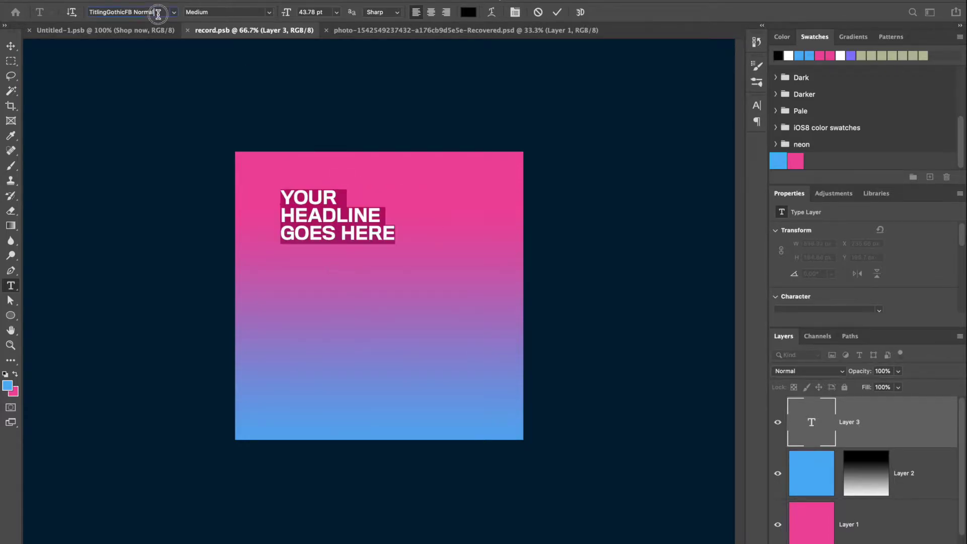
{"action": "left_click", "coordinate": [174, 12]}
{"action": "left_click", "coordinate": [162, 56]}
{"action": "left_click", "coordinate": [10, 46]}
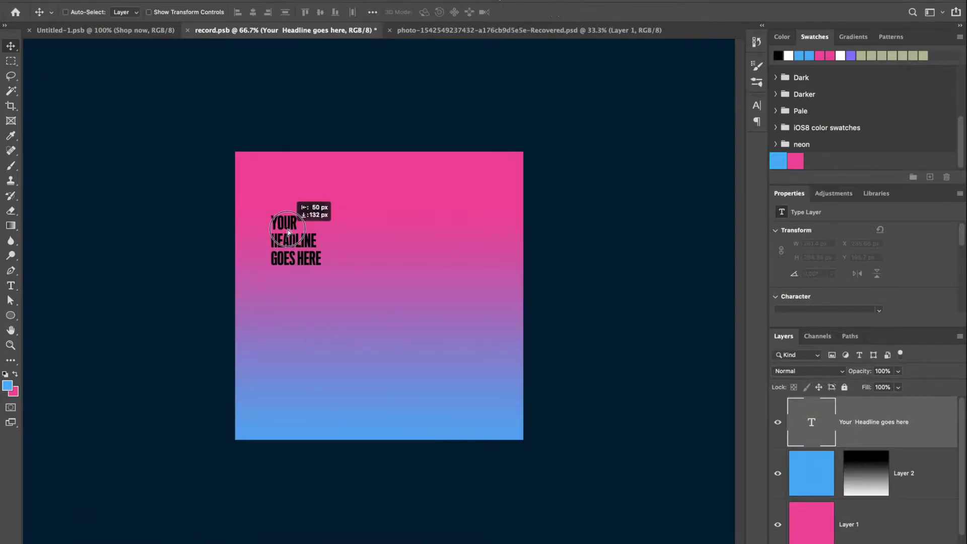
- Scale the headline up larger and make white the foreground colour
{"action": "key", "text": "ctrl+t"}
{"action": "left_click_drag", "start_coordinate": [331, 241], "coordinate": [357, 293]}
{"action": "key", "text": "Return"}
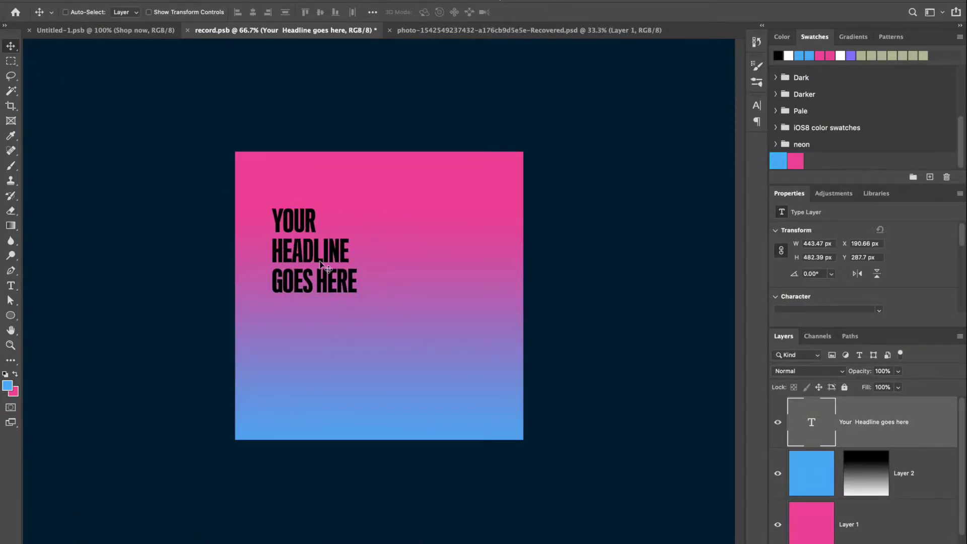
{"action": "key", "text": "d"}
{"action": "key", "text": "x"}
{"action": "key", "text": "alt+BackSpace"}
{"action": "key", "text": "ctrl+t"}
- Move the headline to the upper left, aligned with the left guide
{"action": "left_click_drag", "start_coordinate": [357, 293], "coordinate": [367, 302]}
{"action": "key", "text": "Return"}
{"action": "mouse_move", "coordinate": [292, 239]}
{"action": "left_mouse_down"}
{"action": "mouse_move", "coordinate": [284, 223]}
{"action": "mouse_move", "coordinate": [279, 236]}
{"action": "left_mouse_up"}
{"action": "key", "text": "ctrl+semicolon"}
{"action": "key", "text": "ctrl+t"}
- Recolour the headline text white and show the layout guides again
{"action": "double_click", "coordinate": [296, 247]}
{"action": "key", "text": "ctrl+semicolon"}
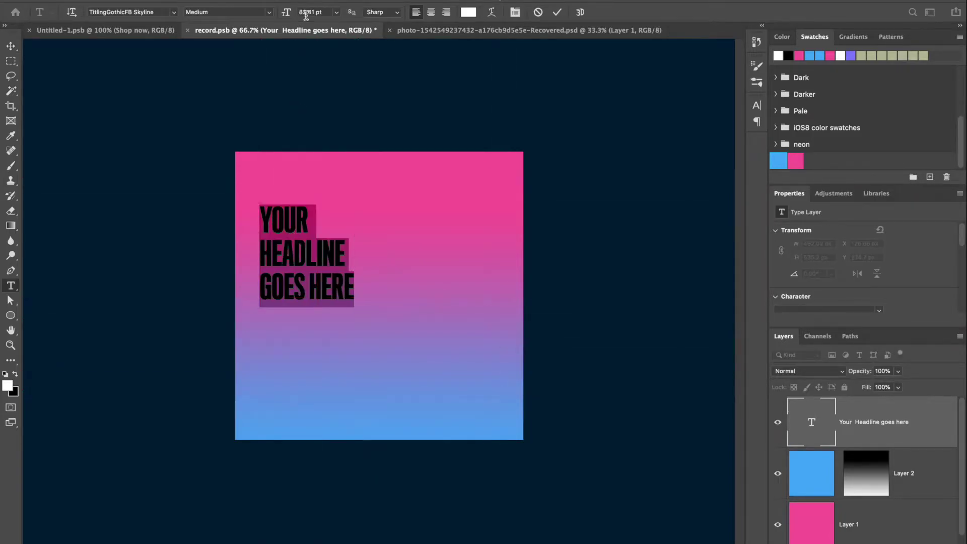
{"action": "key", "text": "ctrl+Return"}
{"action": "key", "text": "v"}
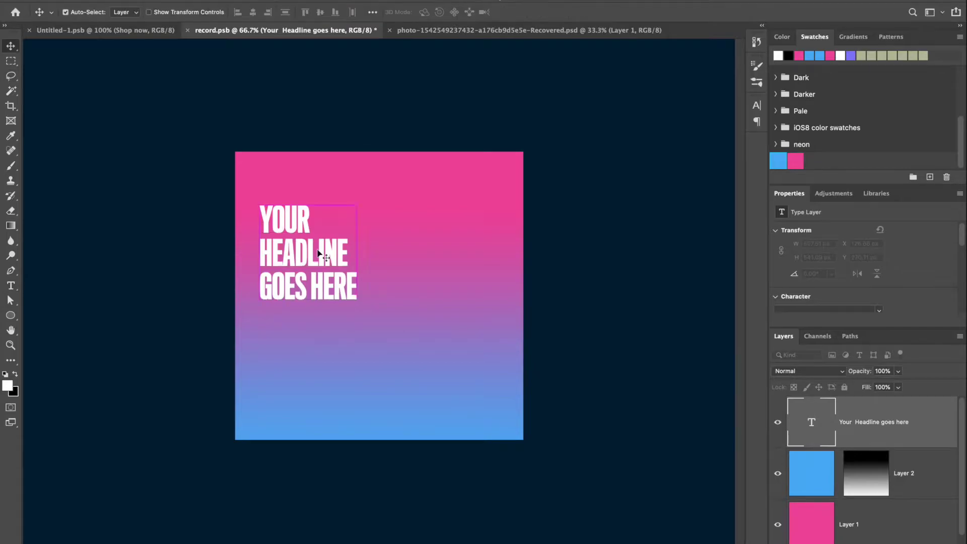
{"action": "key", "text": "ctrl+semicolon"}
{"action": "double_click", "coordinate": [282, 234]}
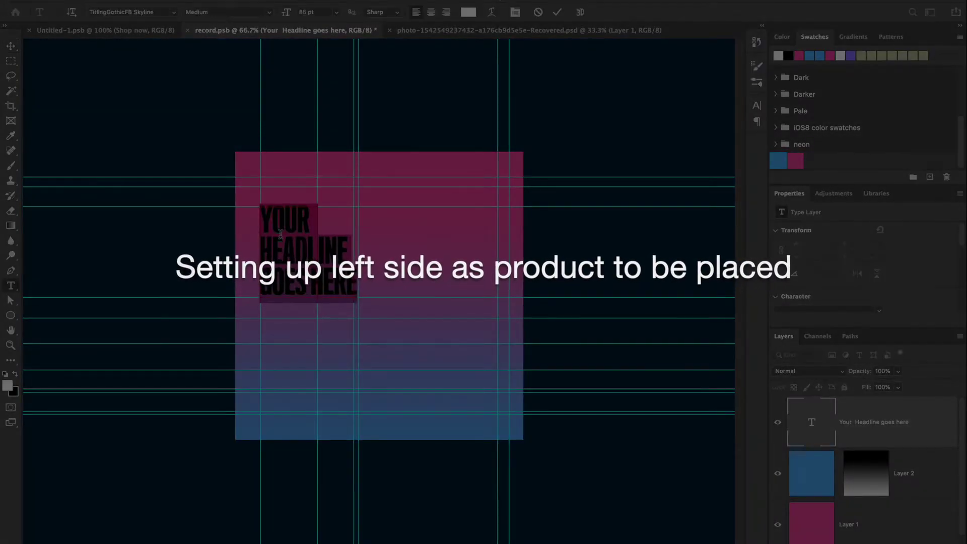
- Commit the headline edit, hide the guides and reframe the view on the canvas
{"action": "key", "text": "ctrl+Return"}
{"action": "scroll", "coordinate": [283, 241], "scroll_direction": "up", "scroll_amount": 5}
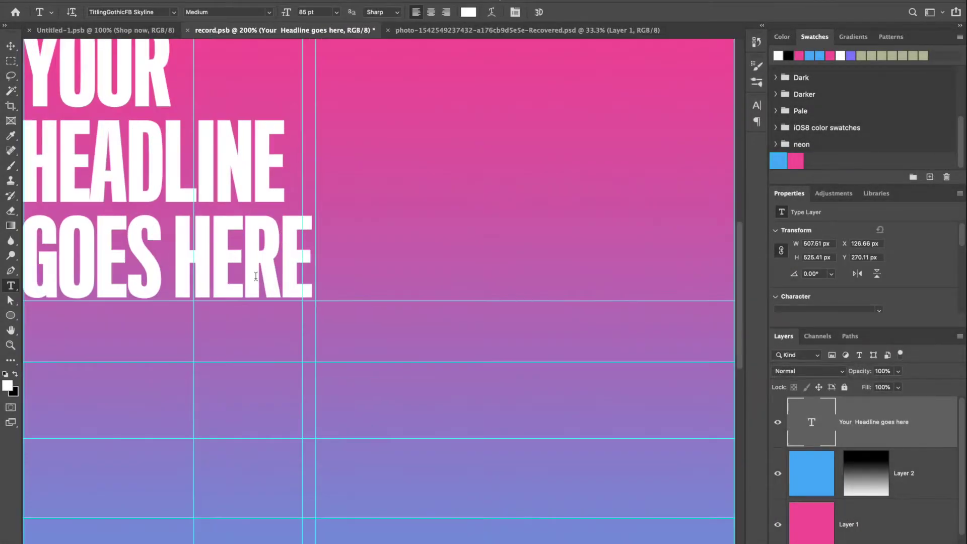
{"action": "key", "text": "v"}
{"action": "scroll", "coordinate": [241, 212], "scroll_direction": "down", "scroll_amount": 3}
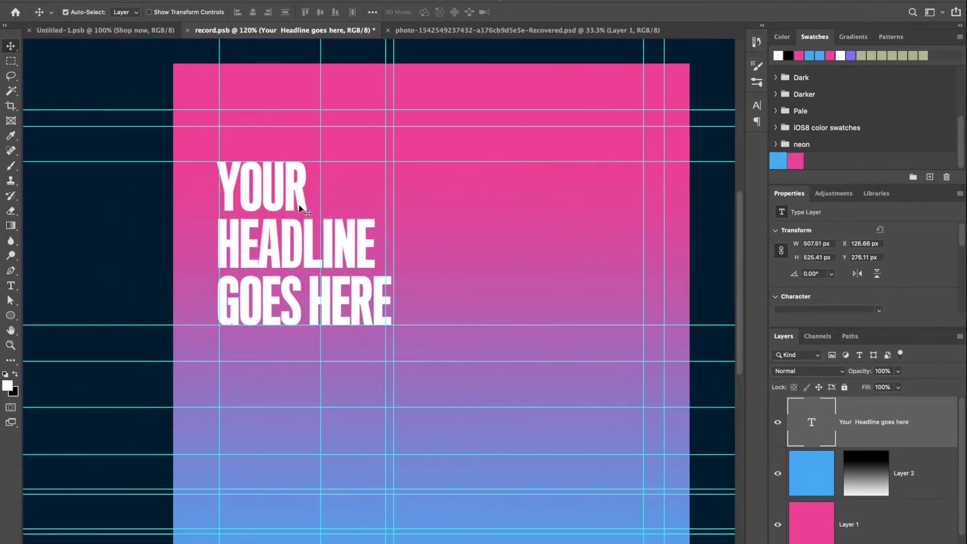
{"action": "key", "text": "ctrl+semicolon"}
{"action": "left_click_drag", "start_coordinate": [199, 183], "coordinate": [248, 185]}
- Draw a text box below the headline in TitlingGothicFB Normal at 13 pt
{"action": "key", "text": "t"}
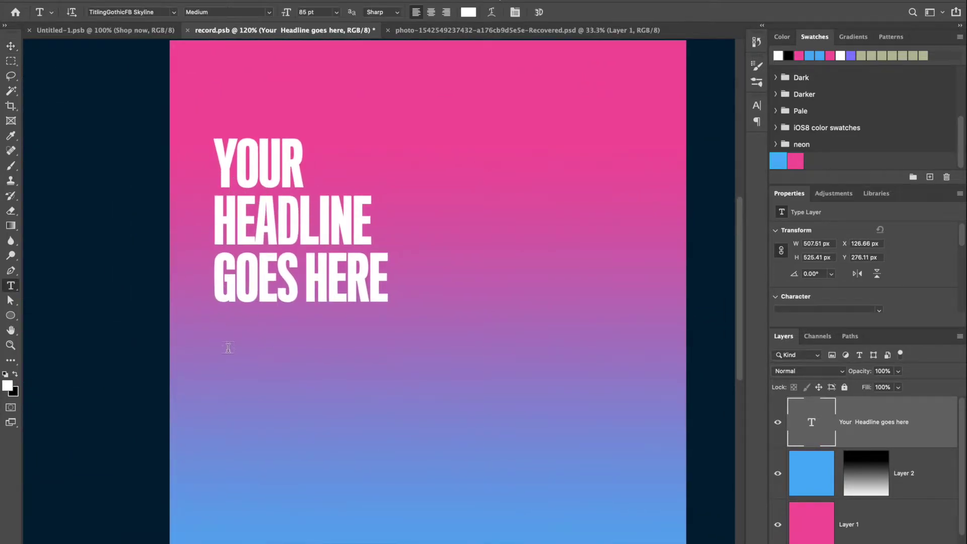
{"action": "left_click_drag", "start_coordinate": [319, 437], "coordinate": [388, 466]}
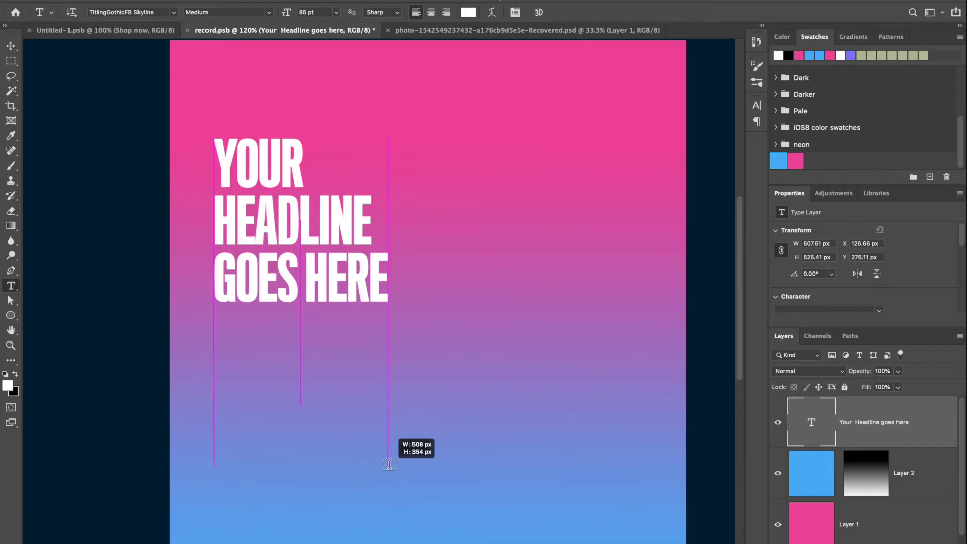
{"action": "left_click", "coordinate": [129, 12]}
{"action": "type", "text": "tit"}
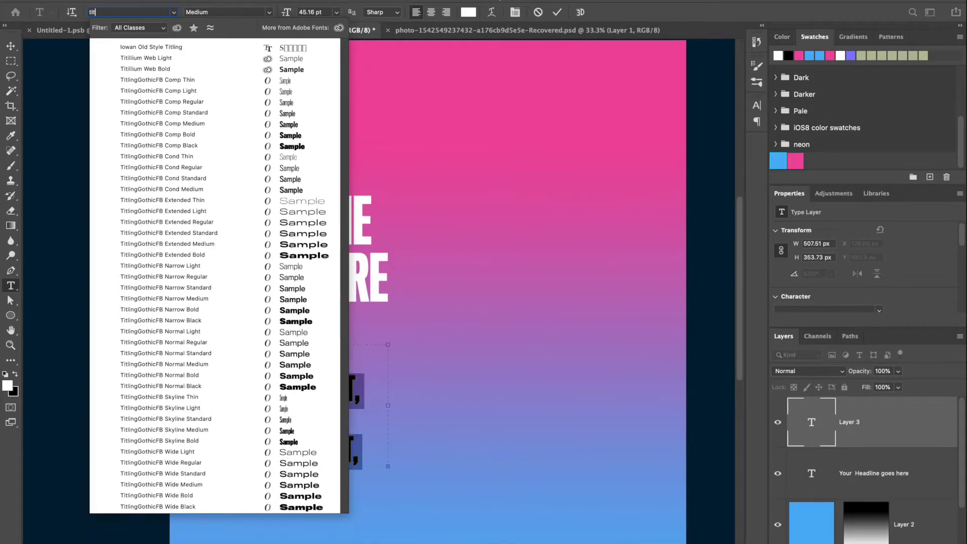
{"action": "type", "text": "e"}
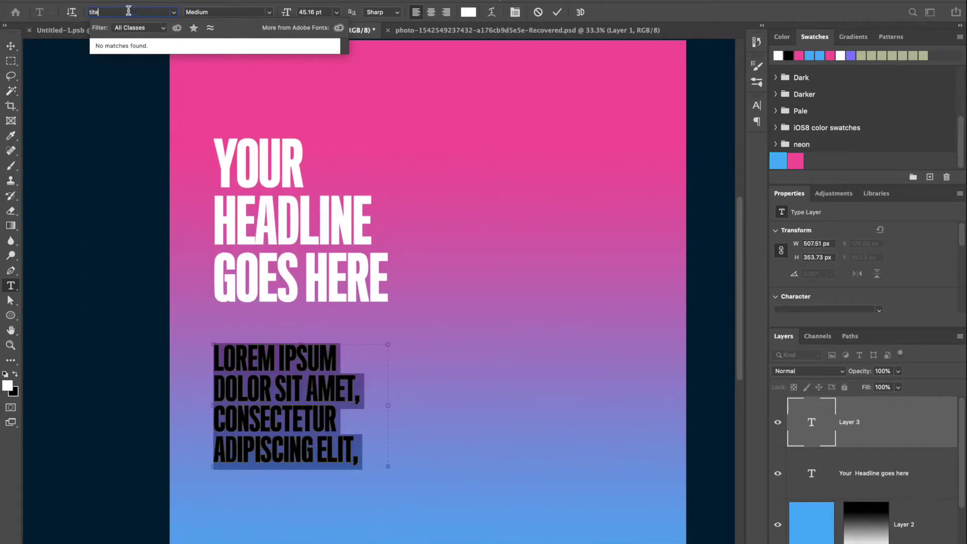
{"action": "key", "text": "Escape"}
{"action": "key", "text": "Down"}
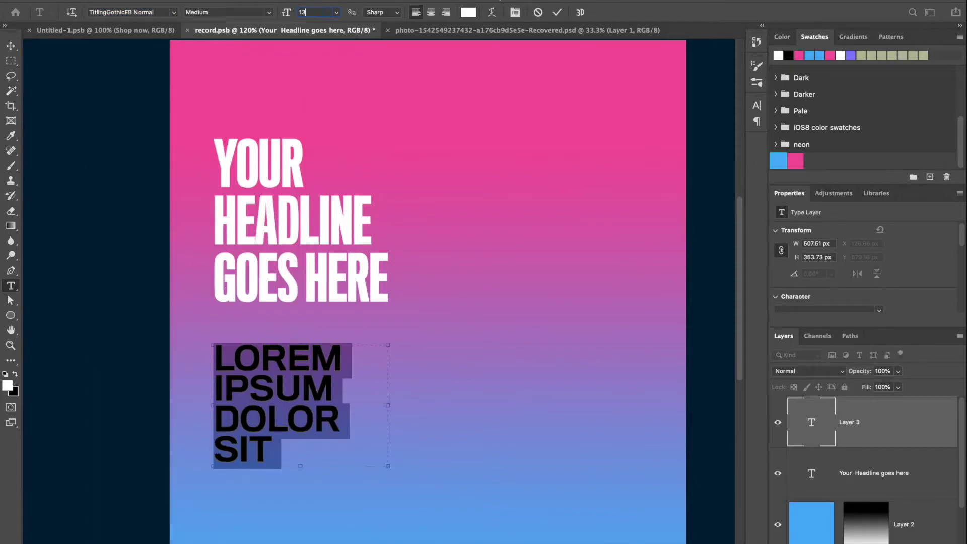
{"action": "key", "text": "Return"}
- Turn off All Caps and trim the Lorem ipsum paragraph to four lines
{"action": "key", "text": "ctrl+t"}
{"action": "key", "text": "ctrl+shift+k"}
{"action": "left_click", "coordinate": [293, 388]}
{"action": "left_click_drag", "start_coordinate": [219, 398], "coordinate": [353, 454]}
{"action": "key", "text": "BackSpace"}
{"action": "key", "text": "ctrl+a"}
{"action": "key", "text": "ctrl+t"}
{"action": "key", "text": "ctrl+t"}
- Commit the paragraph, save the document and view the canvas at 100%
{"action": "left_click", "coordinate": [676, 100]}
{"action": "key", "text": "ctrl+Return"}
{"action": "key", "text": "v"}
{"action": "key", "text": "ctrl+s"}
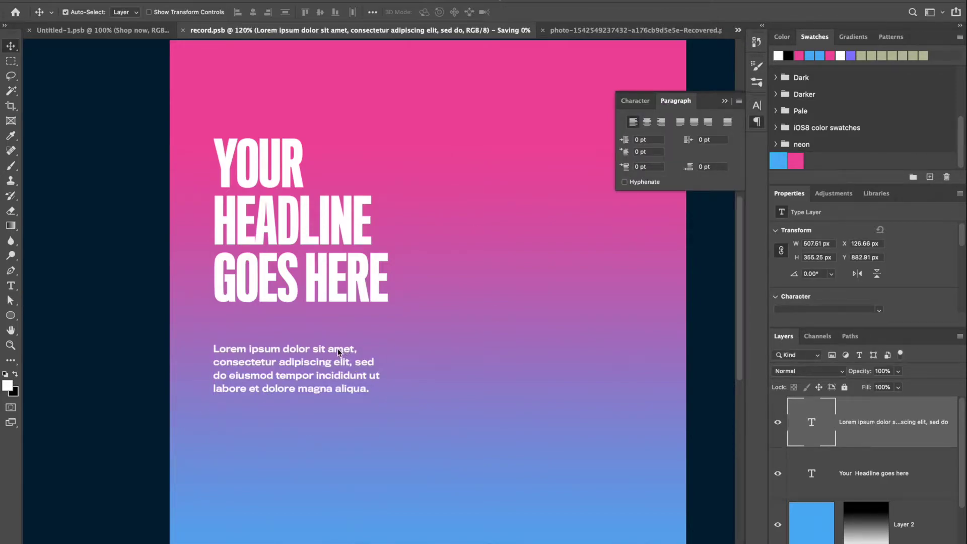
{"action": "scroll", "coordinate": [302, 417], "scroll_direction": "right", "scroll_amount": 2}
{"action": "scroll", "coordinate": [323, 291], "scroll_direction": "right", "scroll_amount": 4}
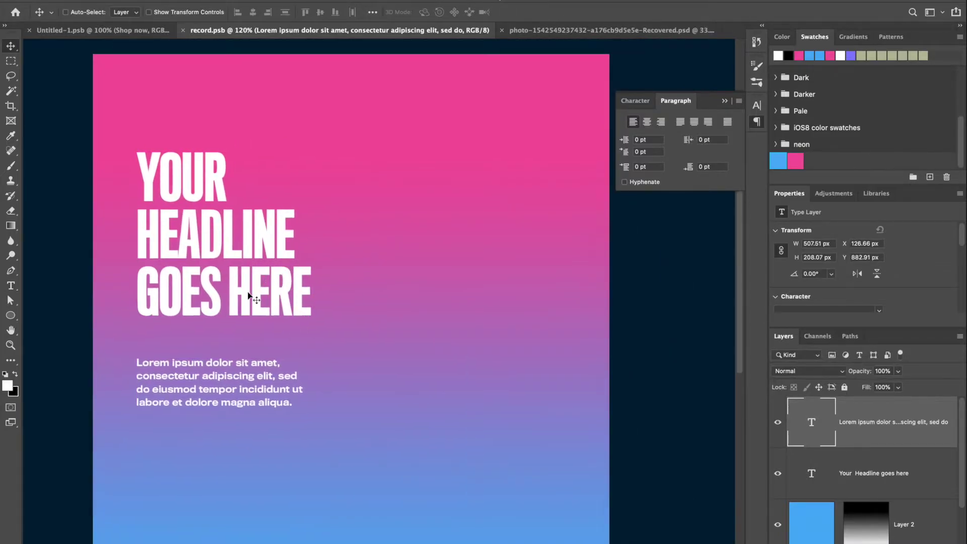
{"action": "left_click", "coordinate": [272, 305], "text": "ctrl"}
{"action": "key", "text": "ctrl+1"}
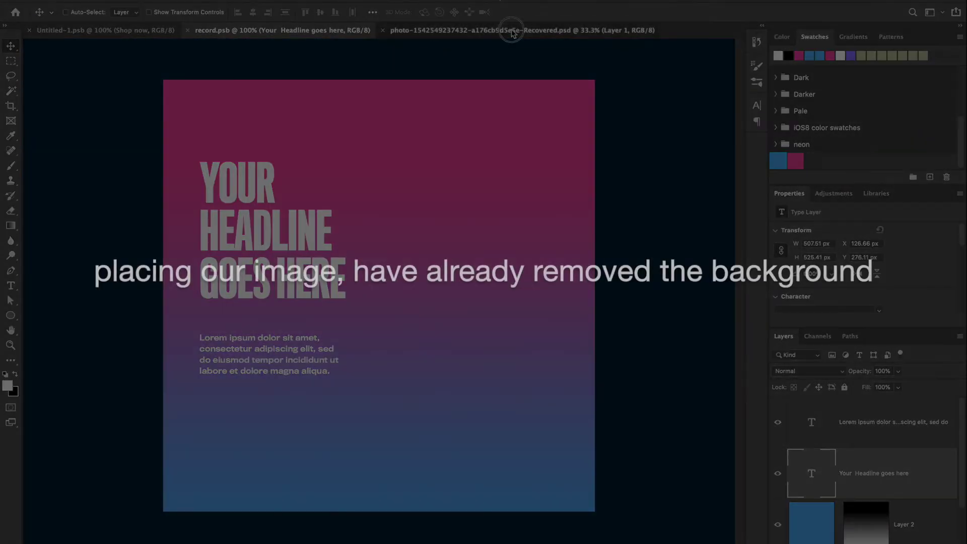
- Drag the cut-out hand-and-controller photo into the ad and apply its layer mask
{"action": "left_click", "coordinate": [513, 31]}
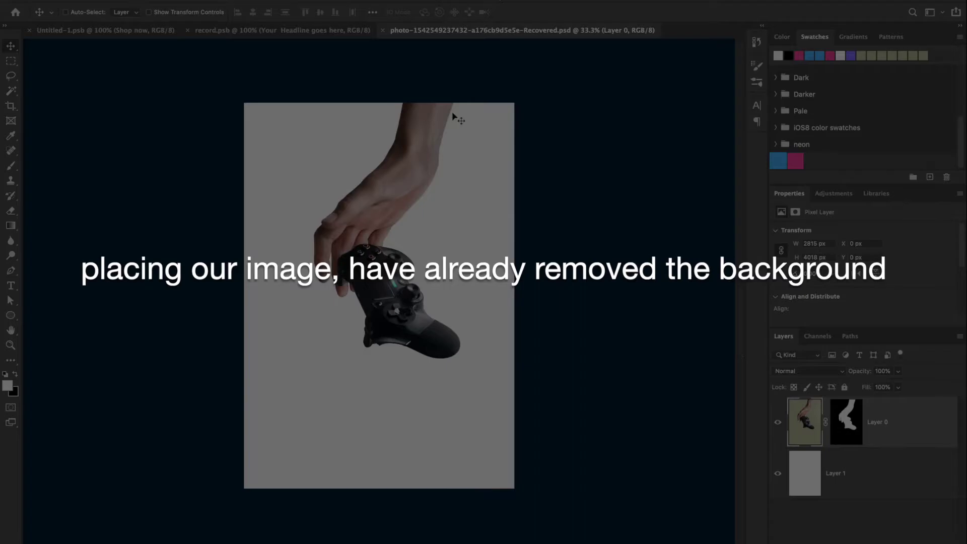
{"action": "left_click_drag", "start_coordinate": [512, 31], "coordinate": [166, 289]}
{"action": "left_click_drag", "start_coordinate": [886, 428], "coordinate": [506, 302]}
{"action": "right_click", "coordinate": [856, 469]}
{"action": "left_click", "coordinate": [778, 492]}
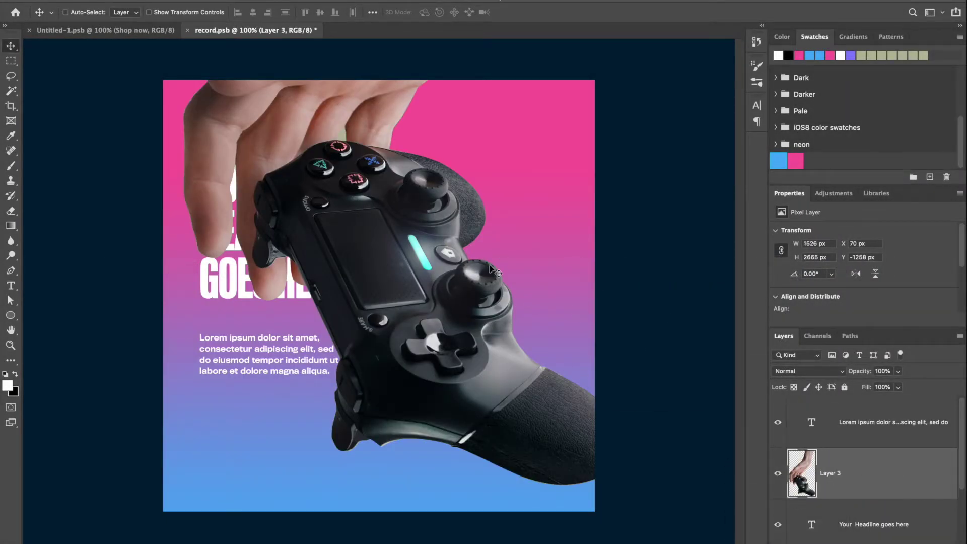
- Convert the hand layer to a smart object and shrink it to fit the ad
{"action": "right_click", "coordinate": [856, 473]}
{"action": "left_click", "coordinate": [828, 236]}
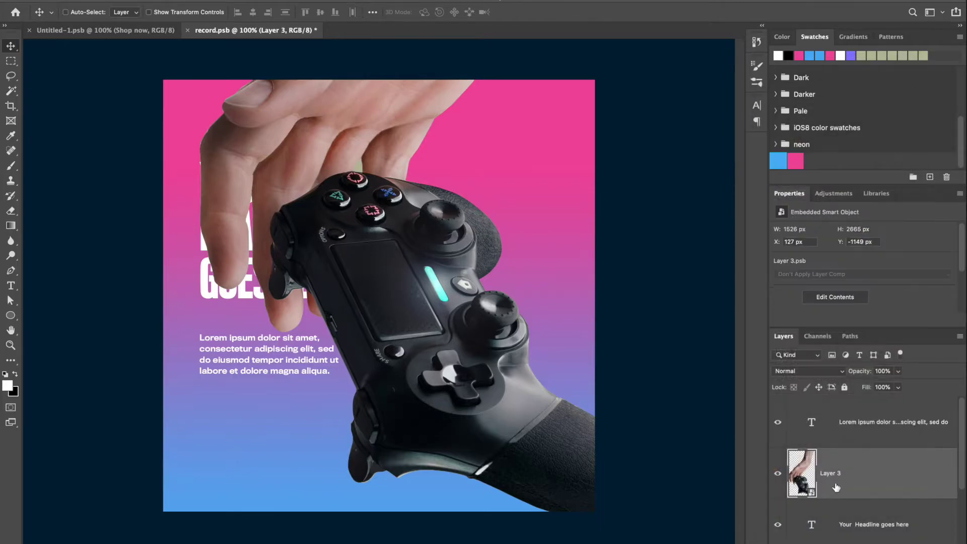
{"action": "key", "text": "ctrl+minus"}
{"action": "key", "text": "ctrl+minus"}
{"action": "key", "text": "ctrl+minus"}
{"action": "key", "text": "ctrl+t"}
{"action": "mouse_move", "coordinate": [403, 115]}
{"action": "left_mouse_down"}
{"action": "mouse_move", "coordinate": [397, 217]}
{"action": "mouse_move", "coordinate": [416, 262]}
{"action": "left_mouse_up"}
{"action": "key", "text": "Return"}
- Nudge the hand down, enlarge it slightly and place it beneath the headline layer
{"action": "key", "text": "ctrl+plus"}
{"action": "key", "text": "ctrl+plus"}
{"action": "key", "text": "ctrl+plus"}
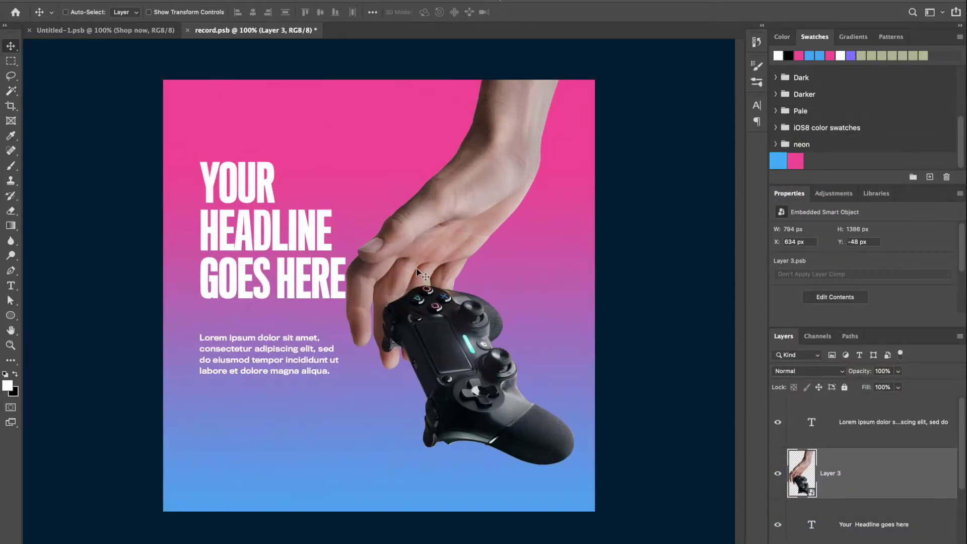
{"action": "key", "text": "shift+Down"}
{"action": "key", "text": "shift+Down"}
{"action": "key", "text": "shift+Down"}
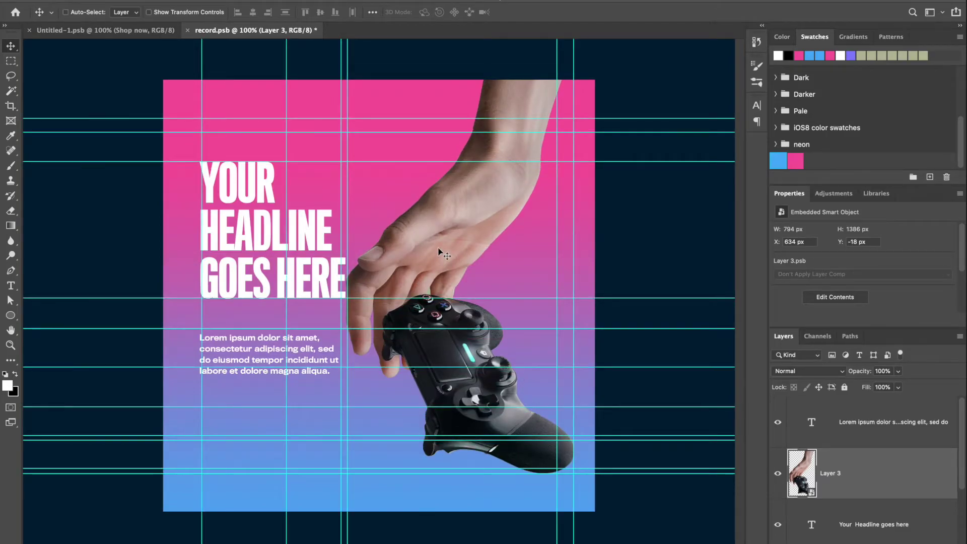
{"action": "key", "text": "ctrl+minus"}
{"action": "key", "text": "ctrl+t"}
{"action": "left_click_drag", "start_coordinate": [423, 146], "coordinate": [423, 127]}
{"action": "key", "text": "Return"}
{"action": "key", "text": "ctrl+bracketleft"}
{"action": "key", "text": "ctrl+semicolon"}
{"action": "key", "text": "ctrl+plus"}
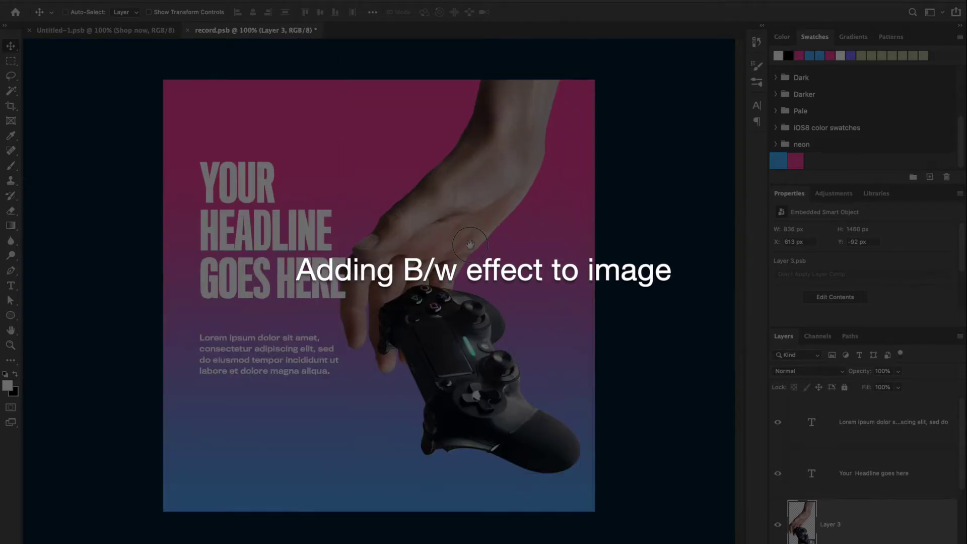
- Inside the hand smart object, add a Hue/Saturation adjustment with saturation at -100
{"action": "double_click", "coordinate": [801, 521]}
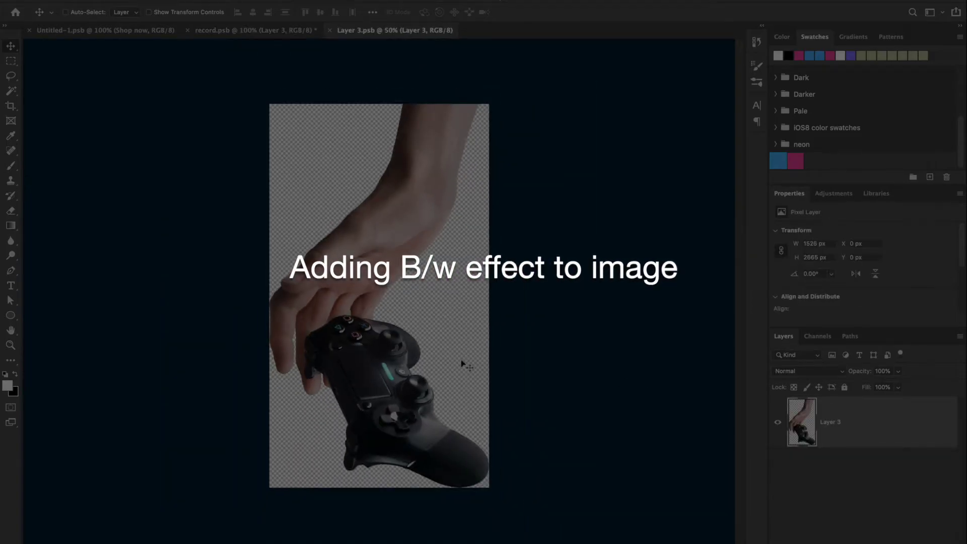
{"action": "left_click", "coordinate": [861, 538]}
{"action": "left_click", "coordinate": [887, 453]}
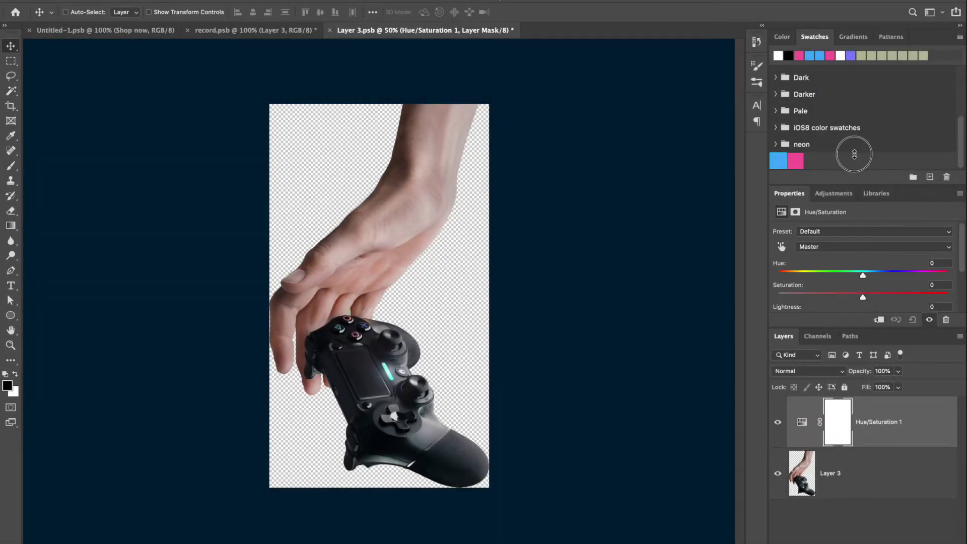
{"action": "left_click_drag", "start_coordinate": [854, 186], "coordinate": [854, 126]}
{"action": "left_click_drag", "start_coordinate": [856, 237], "coordinate": [756, 233]}
{"action": "left_click", "coordinate": [831, 432]}
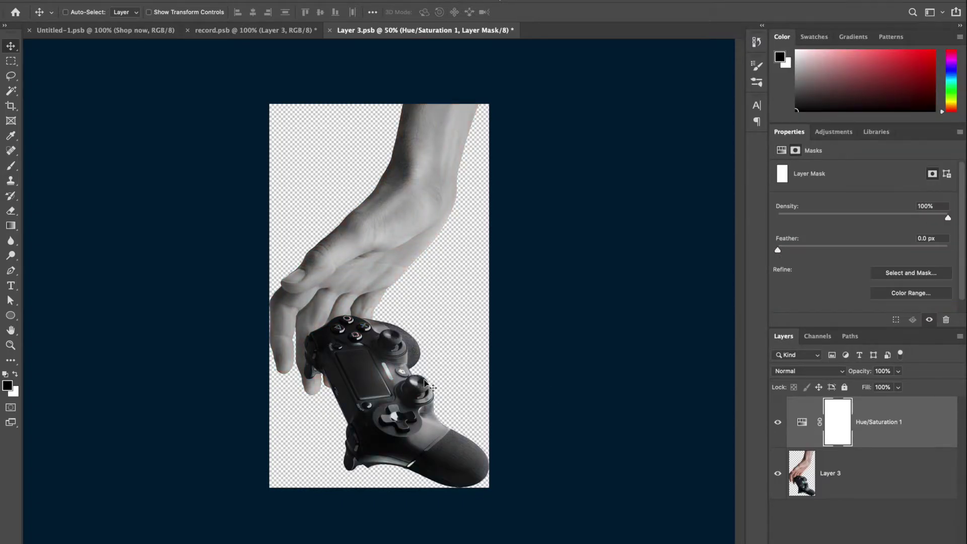
- Try colourising the Hue/Saturation adjustment, then return it to plain grayscale
{"action": "key", "text": "ctrl+1"}
{"action": "scroll", "coordinate": [423, 302], "scroll_direction": "down", "scroll_amount": 5}
{"action": "left_click", "coordinate": [802, 422]}
{"action": "left_click", "coordinate": [835, 272]}
{"action": "left_click_drag", "start_coordinate": [820, 235], "coordinate": [749, 237]}
{"action": "scroll", "coordinate": [471, 313], "scroll_direction": "down", "scroll_amount": 1}
- Add a Curves adjustment that deepens shadows and brightens highlights for more contrast
{"action": "left_click", "coordinate": [881, 473]}
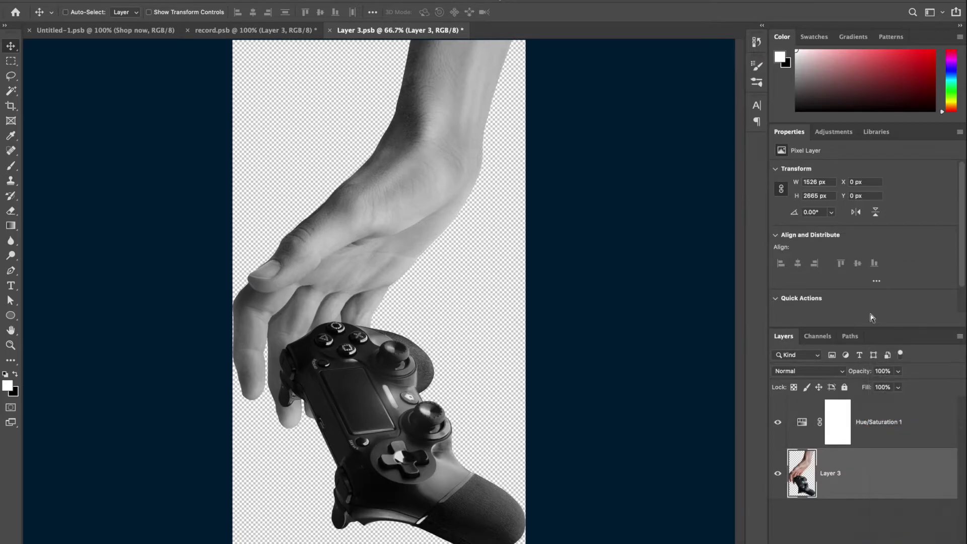
{"action": "left_click_drag", "start_coordinate": [842, 123], "coordinate": [841, 98]}
{"action": "left_click_drag", "start_coordinate": [872, 328], "coordinate": [873, 393]}
{"action": "left_click_drag", "start_coordinate": [800, 332], "coordinate": [809, 333]}
{"action": "left_click_drag", "start_coordinate": [947, 332], "coordinate": [942, 334]}
{"action": "left_click_drag", "start_coordinate": [829, 392], "coordinate": [830, 250]}
{"action": "left_click", "coordinate": [778, 395]}
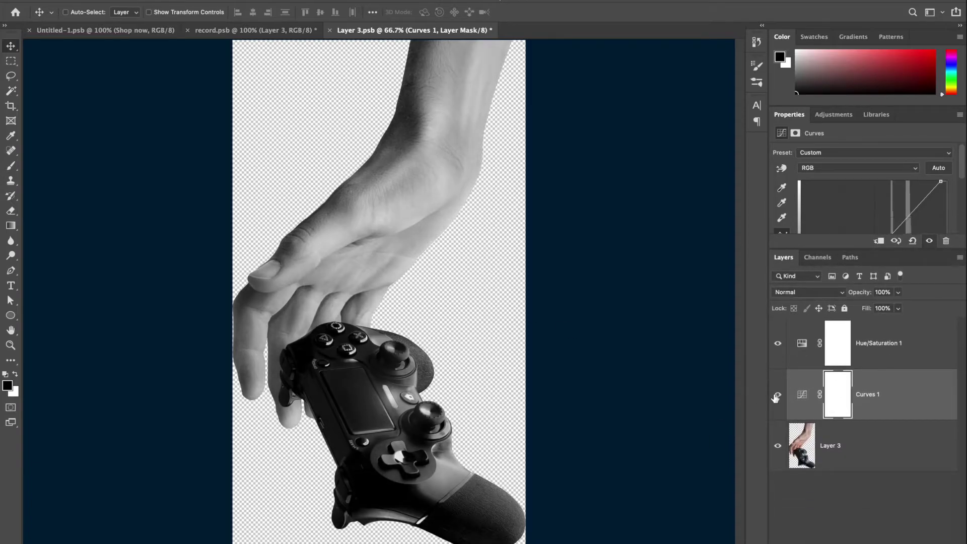
- Paint the Hue/Saturation mask to restore colour on the face buttons and light bar, then close the smart object
{"action": "key", "text": "alt+bracketright"}
{"action": "key", "text": "ctrl+minus"}
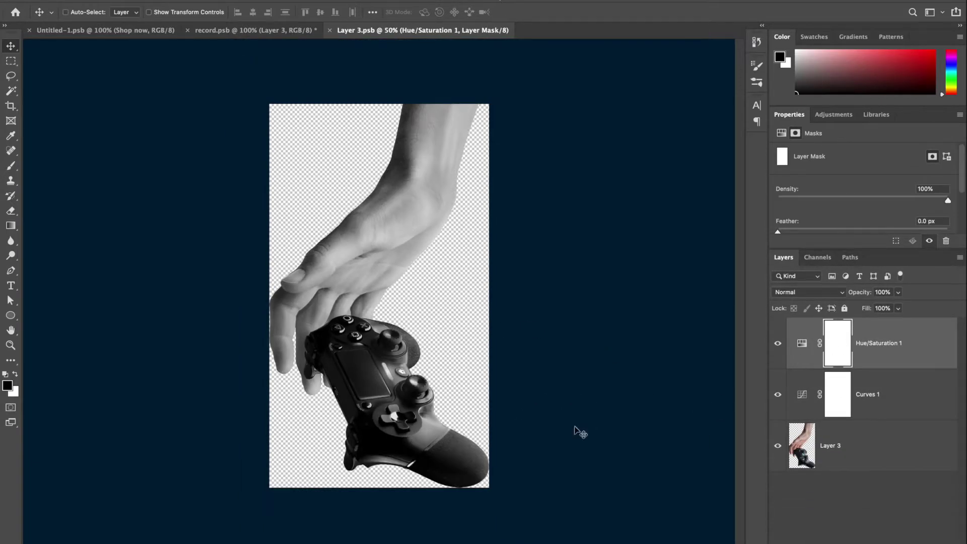
{"action": "key", "text": "b"}
{"action": "key", "text": "ctrl+1"}
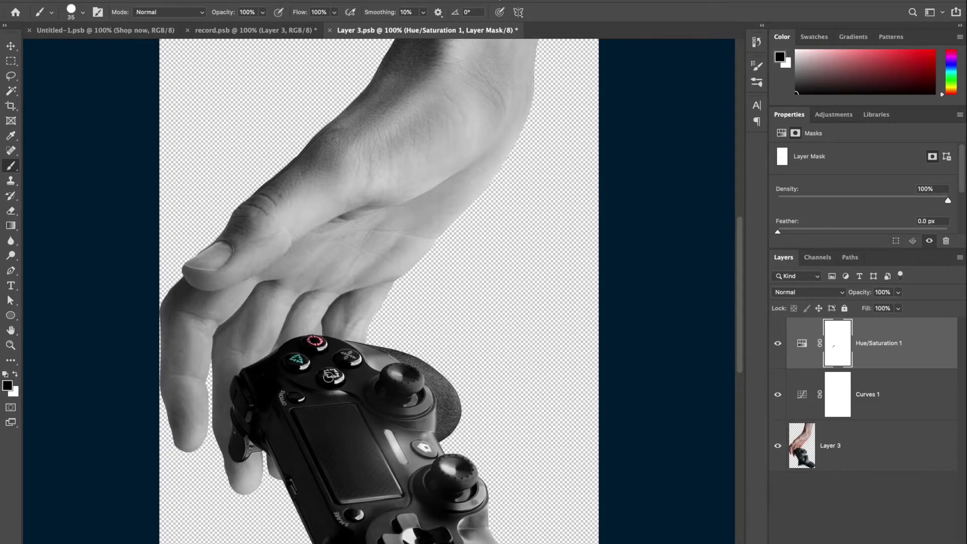
{"action": "scroll", "coordinate": [393, 383], "scroll_direction": "down", "scroll_amount": 4}
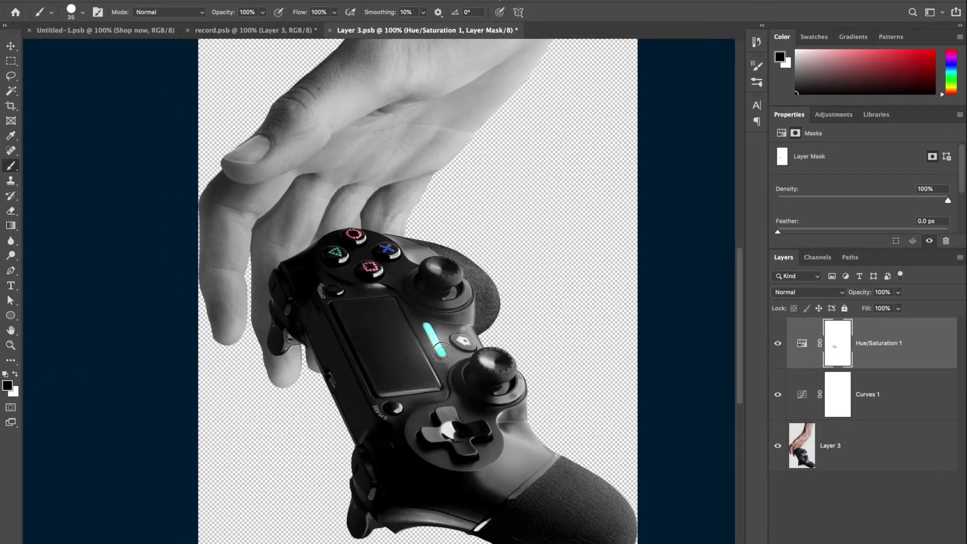
{"action": "left_click", "coordinate": [441, 351]}
{"action": "left_click_drag", "start_coordinate": [462, 360], "coordinate": [460, 272]}
{"action": "key", "text": "ctrl+minus"}
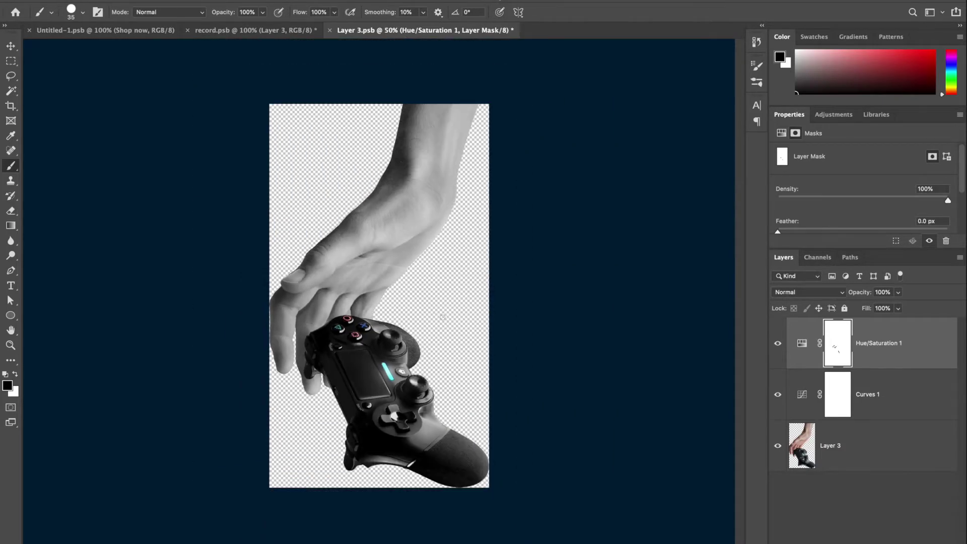
{"action": "left_click", "coordinate": [331, 30]}
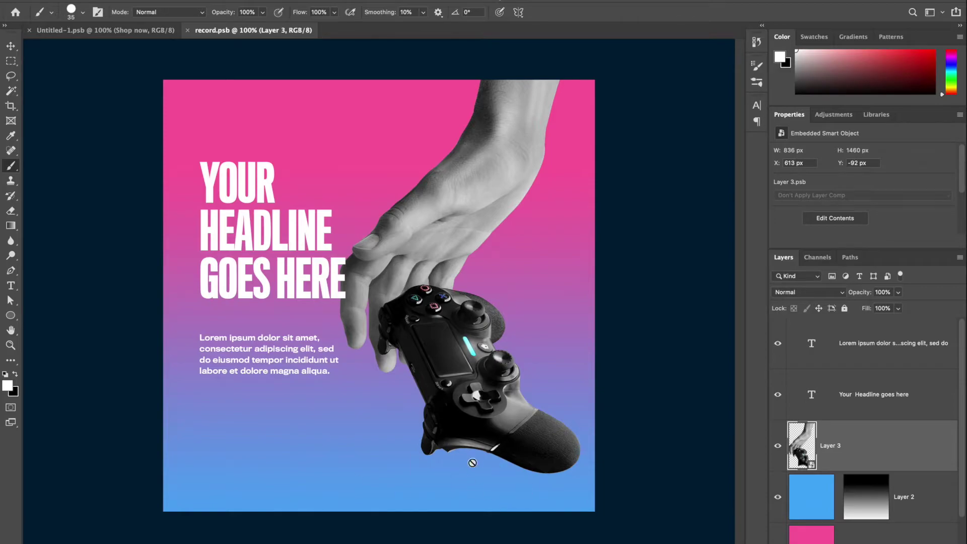
{"action": "key", "text": "ctrl+shift+alt+n"}
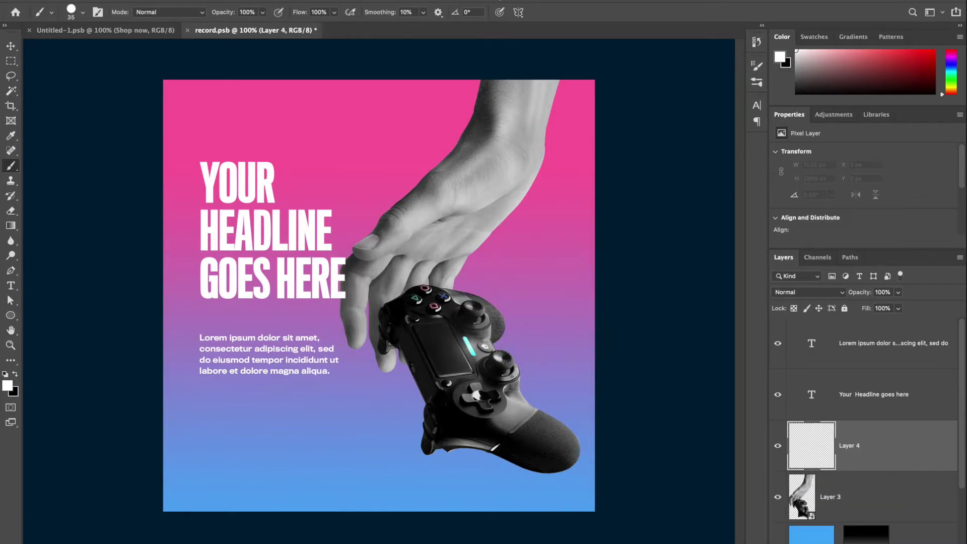
- Paint a soft dark brush dab, flatten it wide and place it beneath the controller
{"action": "right_click", "coordinate": [487, 384]}
{"action": "key", "text": "Return"}
{"action": "left_click", "coordinate": [345, 449]}
{"action": "key", "text": "ctrl+t"}
{"action": "left_click_drag", "start_coordinate": [384, 449], "coordinate": [507, 449]}
{"action": "mouse_move", "coordinate": [313, 449]}
{"action": "left_mouse_down"}
{"action": "mouse_move", "coordinate": [205, 449]}
{"action": "mouse_move", "coordinate": [430, 488]}
{"action": "mouse_move", "coordinate": [444, 483]}
{"action": "left_mouse_up"}
{"action": "key", "text": "Return"}
{"action": "key", "text": "v"}
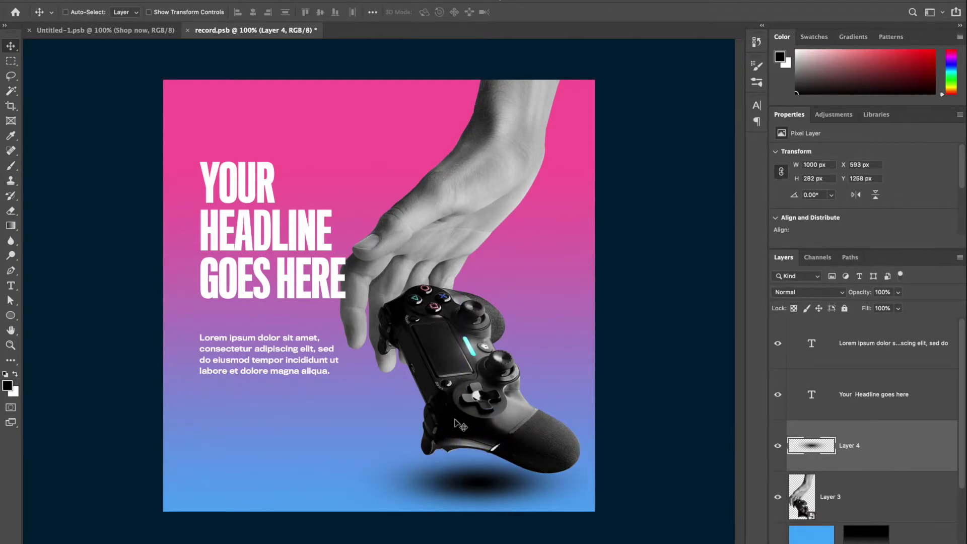
- Lower the shadow to 60% opacity and pick a darker blue sampled from the background
{"action": "key", "text": "6"}
{"action": "key", "text": "i"}
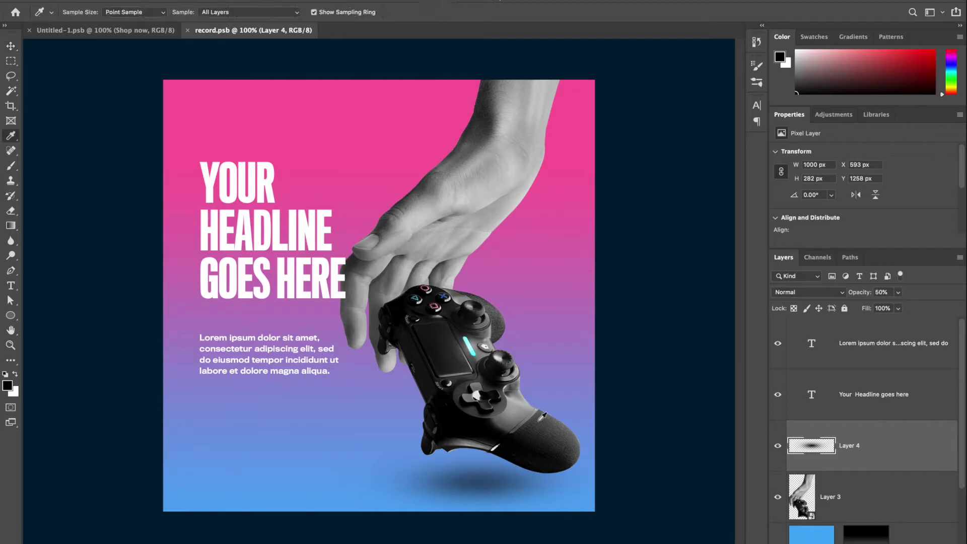
{"action": "left_click", "coordinate": [282, 483]}
{"action": "left_click", "coordinate": [7, 386]}
{"action": "left_click", "coordinate": [704, 399]}
{"action": "left_click", "coordinate": [843, 317]}
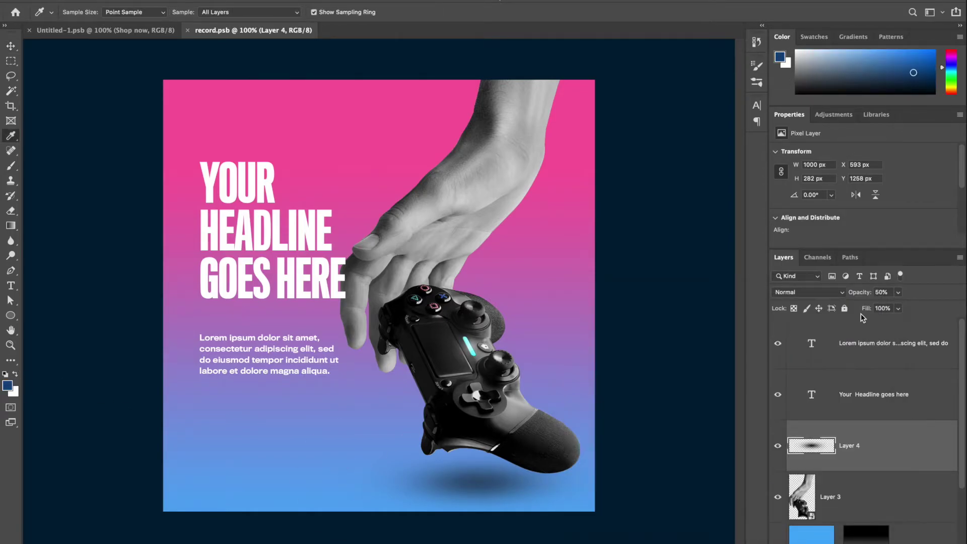
- Fine-tune the shadow's opacity, settling on 60%, and review the whole ad with guides shown
{"action": "key", "text": "8"}
{"action": "key", "text": "ctrl+z"}
{"action": "key", "text": "ctrl+z"}
{"action": "key", "text": "7"}
{"action": "key", "text": "6"}
{"action": "key", "text": "ctrl+minus"}
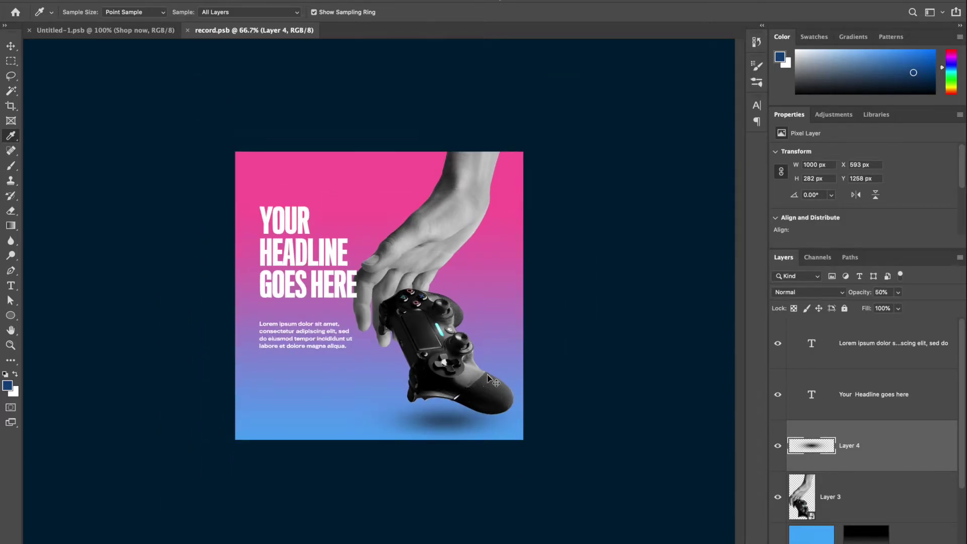
{"action": "key", "text": "ctrl+plus"}
{"action": "key", "text": "v"}
{"action": "key", "text": "ctrl+semicolon"}
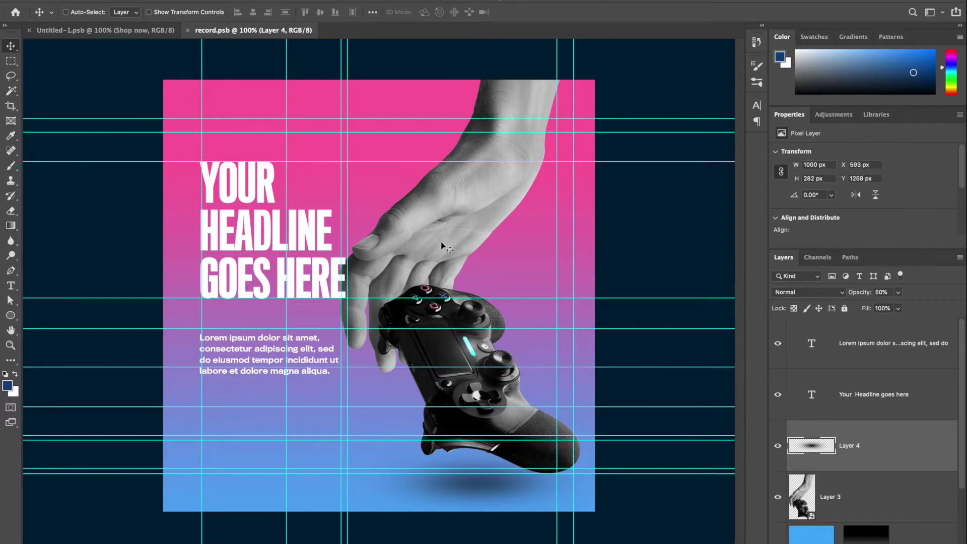
- Select the hand-and-controller layer and try a free transform on it
{"action": "left_click", "coordinate": [440, 257], "text": "ctrl"}
{"action": "key", "text": "ctrl+t"}
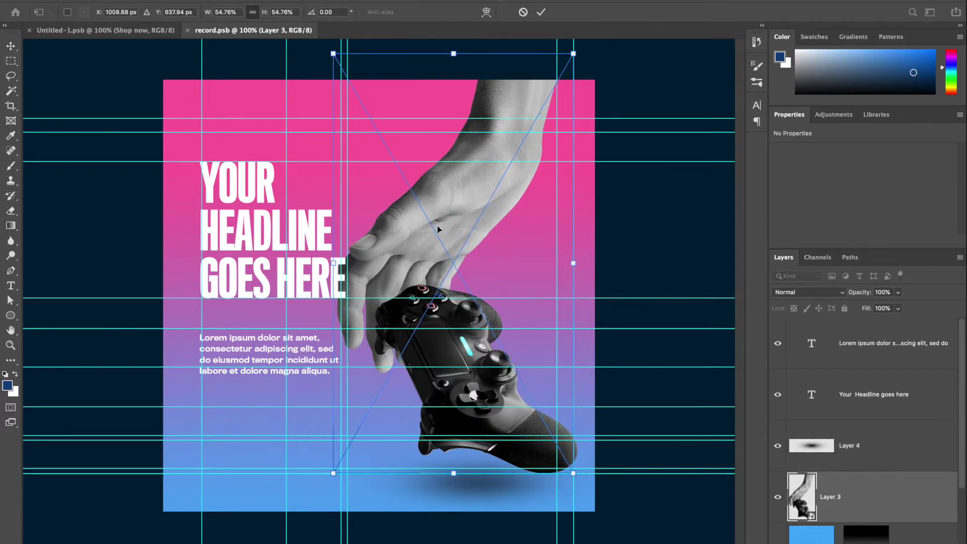
{"action": "key", "text": "Return"}
{"action": "key", "text": "ctrl+semicolon"}
{"action": "key", "text": "ctrl+t"}
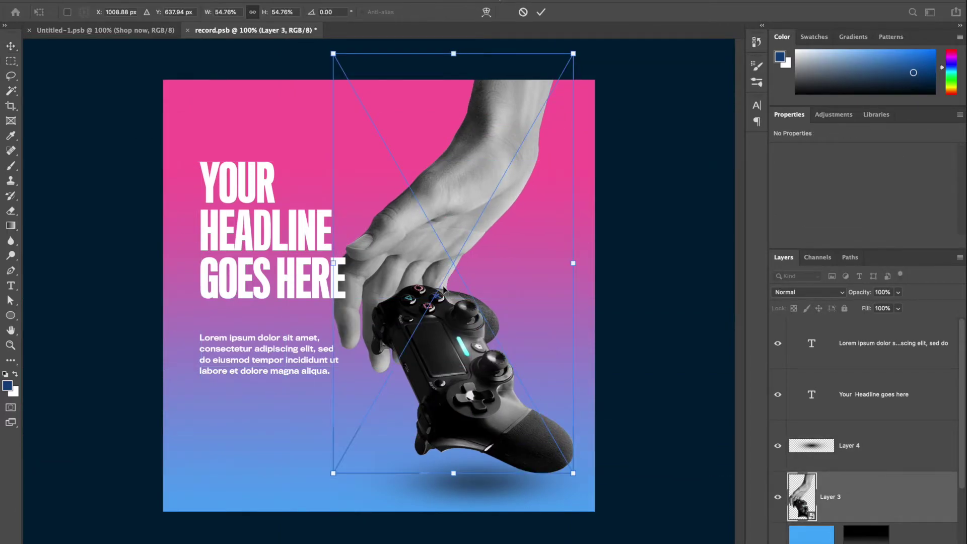
{"action": "key", "text": "ctrl+semicolon"}
{"action": "key", "text": "Return"}
- Nudge the hand image up, checking it against the guides, and save the document
{"action": "key", "text": "shift+Up"}
{"action": "key", "text": "shift+Up"}
{"action": "key", "text": "ctrl+semicolon"}
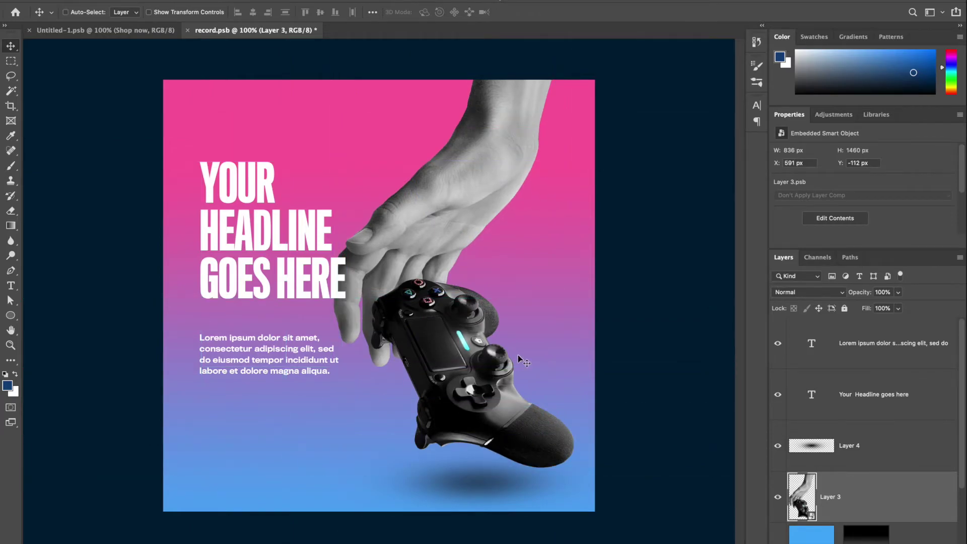
{"action": "key", "text": "shift+Up"}
{"action": "key", "text": "ctrl+semicolon"}
{"action": "key", "text": "shift+Down"}
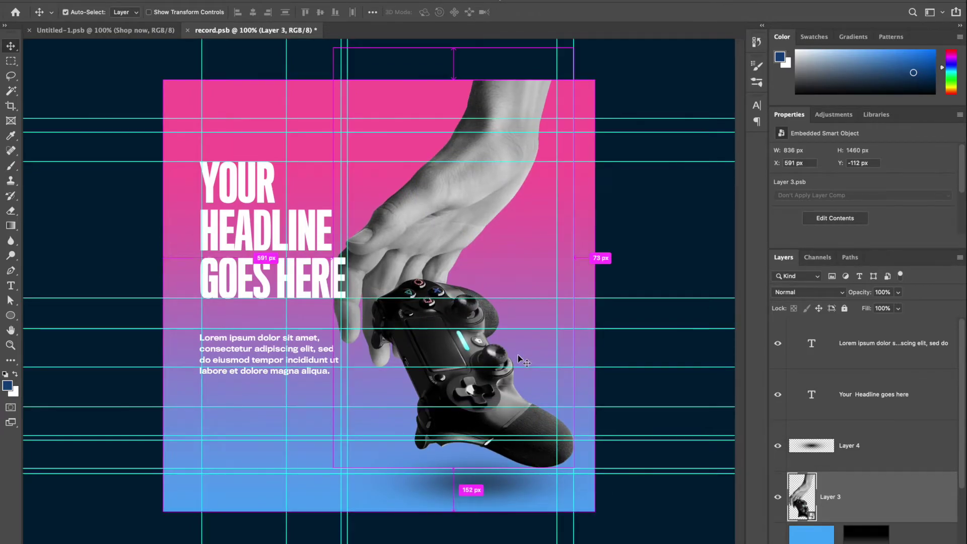
{"action": "key", "text": "ctrl+semicolon"}
{"action": "key", "text": "ctrl+s"}
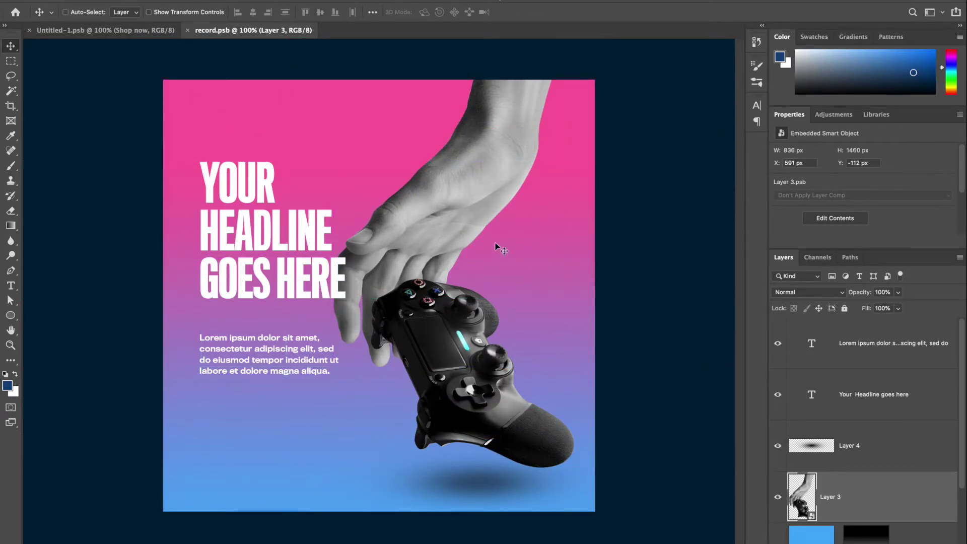
- Nudge the hand image further up, then slightly back down, checking alignment with guides
{"action": "key", "text": "ctrl+semicolon"}
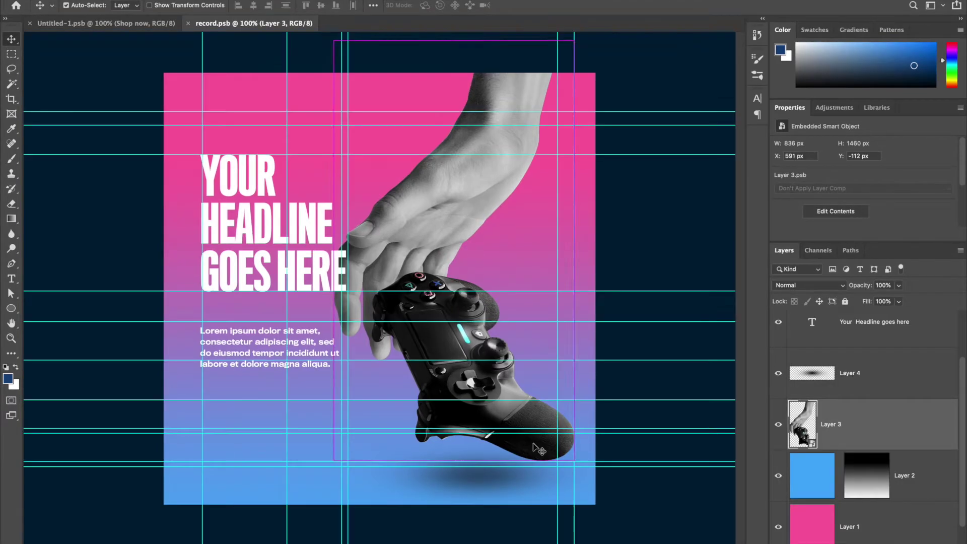
{"action": "key", "text": "shift+Up"}
{"action": "key", "text": "shift+Up"}
{"action": "key", "text": "shift+Up"}
{"action": "key", "text": "shift+Up"}
{"action": "key", "text": "ctrl+semicolon"}
{"action": "key", "text": "shift+Up"}
{"action": "key", "text": "shift+Up"}
{"action": "key", "text": "shift+Up"}
{"action": "key", "text": "ctrl+semicolon"}
{"action": "key", "text": "shift+Up"}
{"action": "key", "text": "shift+Up"}
{"action": "key", "text": "shift+Up"}
{"action": "key", "text": "Down"}
{"action": "key", "text": "Down"}
{"action": "key", "text": "Down"}
{"action": "key", "text": "ctrl+semicolon"}
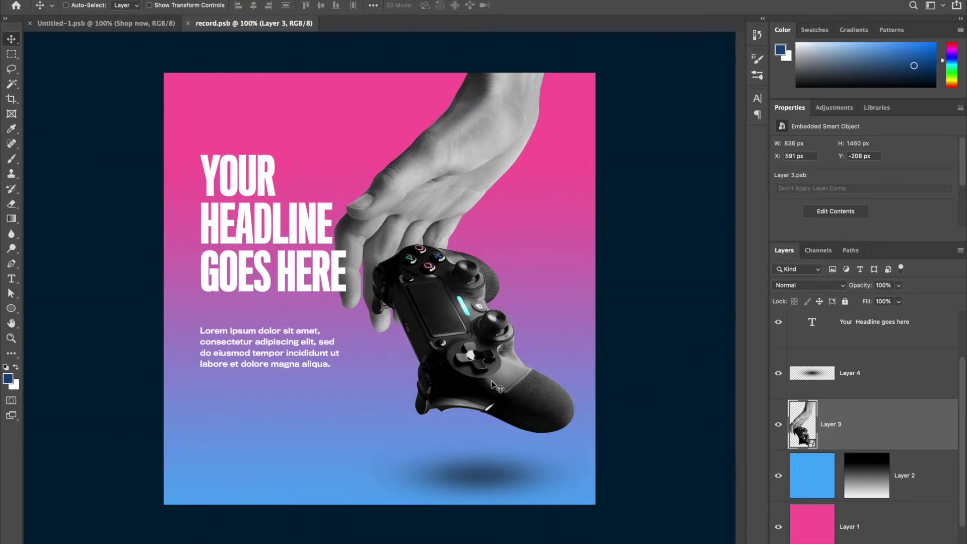
{"action": "key", "text": "ctrl+semicolon"}
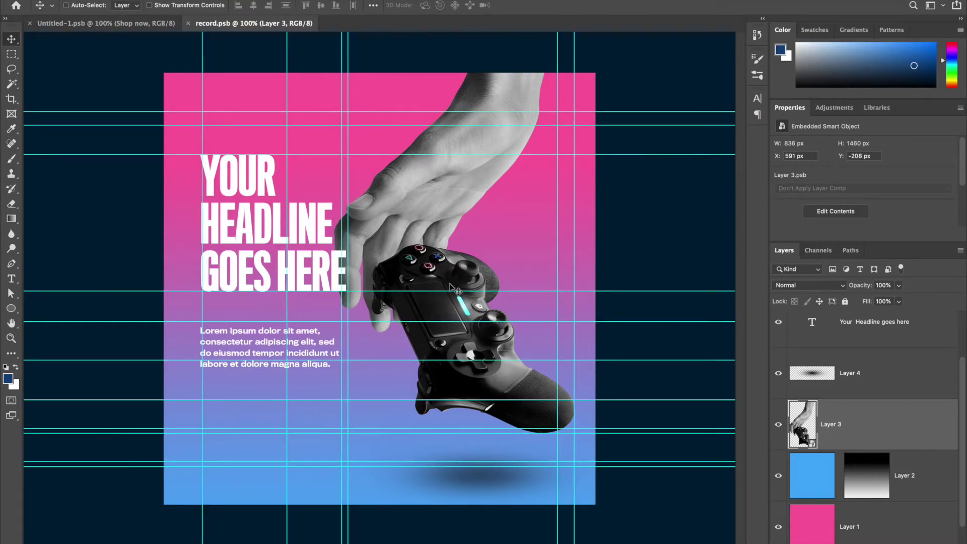
{"action": "key", "text": "ctrl+minus"}
- Scale the hand-and-controller image down slightly by its corner handle and save
{"action": "key", "text": "ctrl+t"}
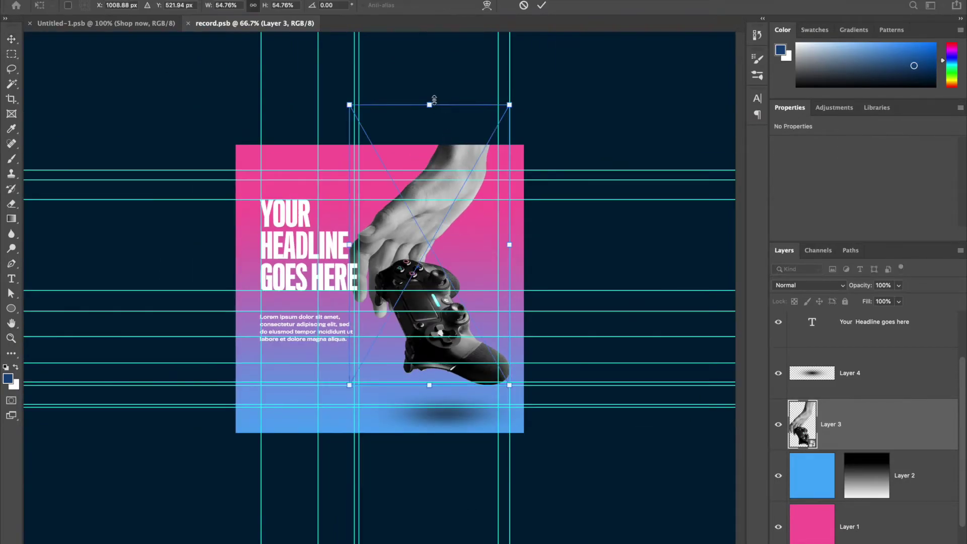
{"action": "left_click_drag", "start_coordinate": [348, 104], "coordinate": [356, 101]}
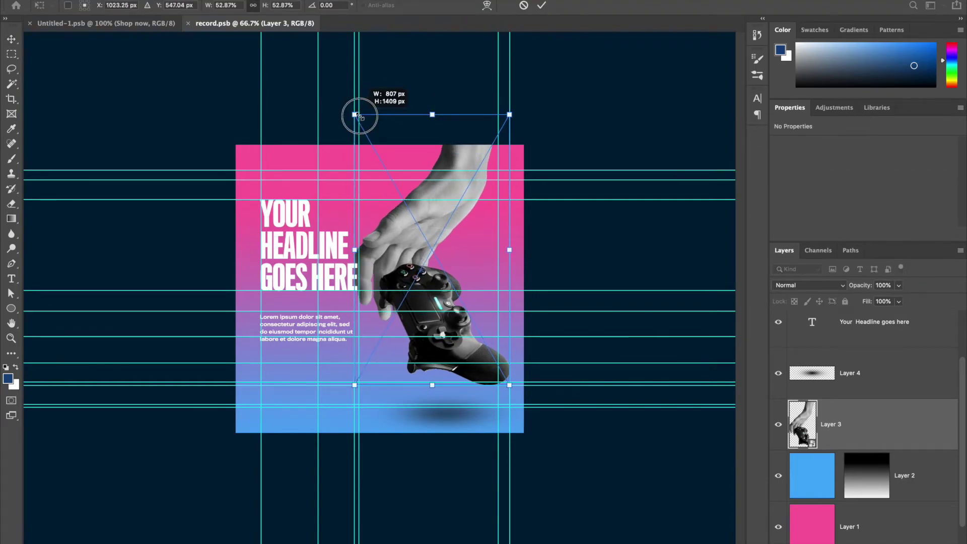
{"action": "key", "text": "Return"}
{"action": "key", "text": "ctrl+semicolon"}
{"action": "key", "text": "ctrl+s"}
{"action": "key", "text": "ctrl+1"}
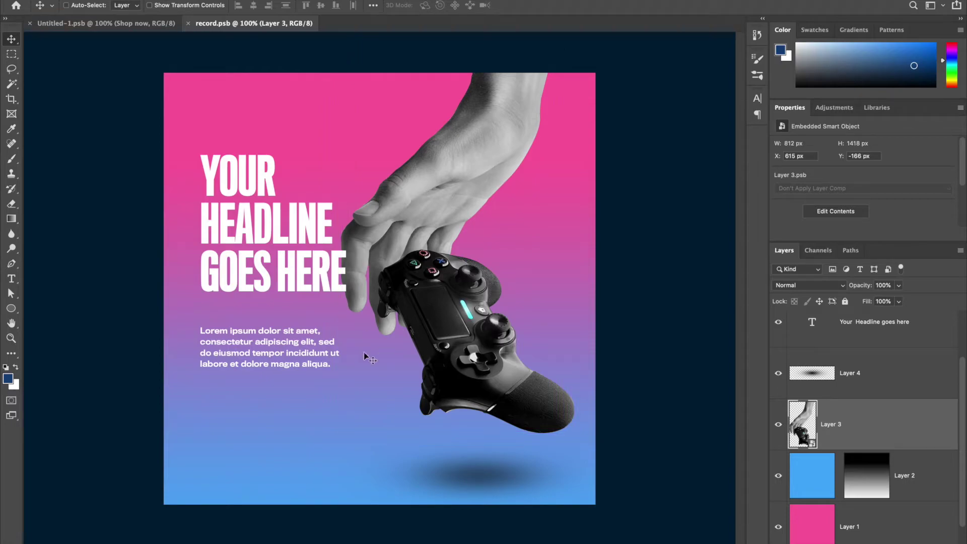
{"action": "key", "text": "ctrl"}
{"action": "left_click_drag", "start_coordinate": [8, 310], "coordinate": [45, 305]}
- Draw a thin white divider line below the headline and save
{"action": "left_click_drag", "start_coordinate": [202, 310], "coordinate": [366, 312]}
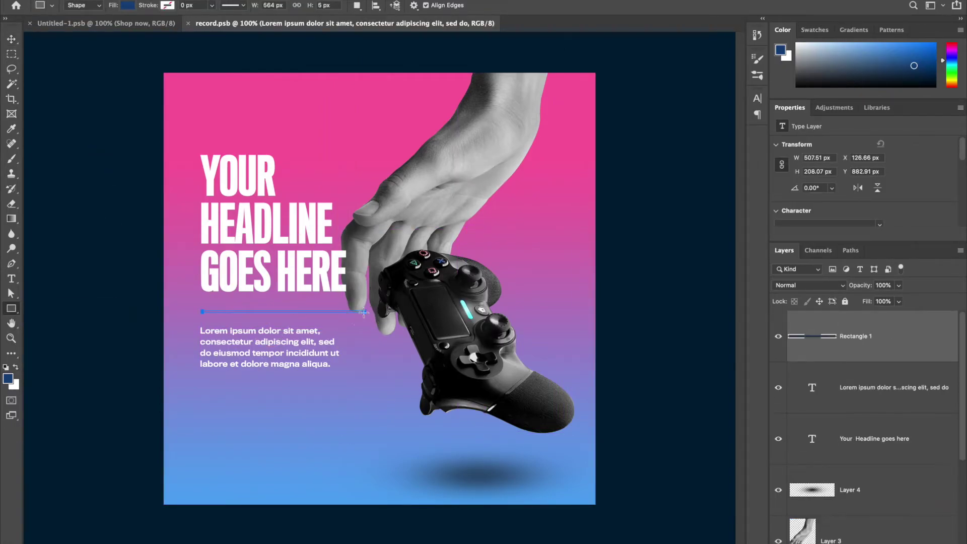
{"action": "key", "text": "v"}
{"action": "key", "text": "x"}
{"action": "key", "text": "d"}
{"action": "key", "text": "x"}
{"action": "key", "text": "alt+BackSpace"}
{"action": "key", "text": "ctrl+s"}
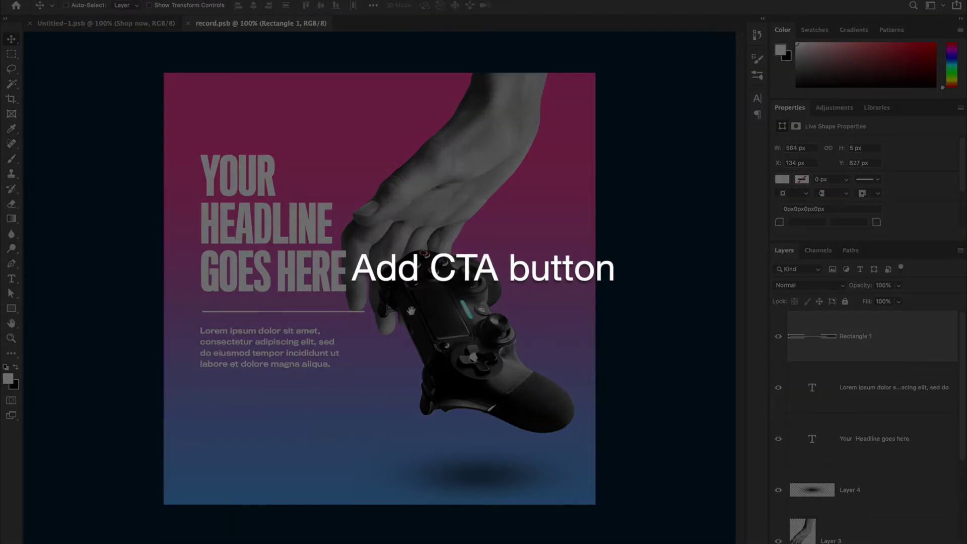
- Draw a rounded-rectangle button shape below the paragraph and enlarge it slightly
{"action": "key", "text": "u"}
{"action": "left_click_drag", "start_coordinate": [211, 411], "coordinate": [281, 427]}
{"action": "key", "text": "v"}
{"action": "key", "text": "ctrl+semicolon"}
{"action": "key", "text": "ctrl+t"}
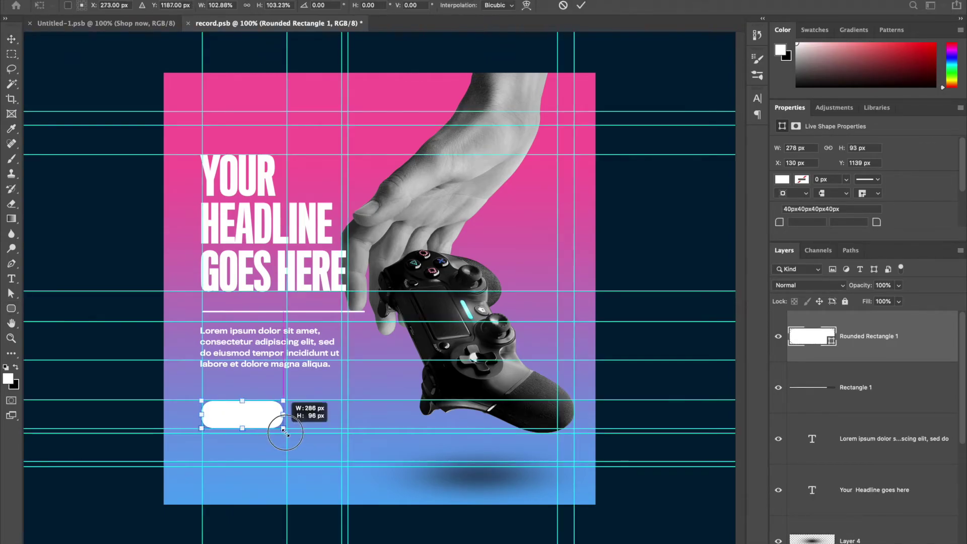
{"action": "left_click_drag", "start_coordinate": [281, 427], "coordinate": [286, 429]}
{"action": "key", "text": "Return"}
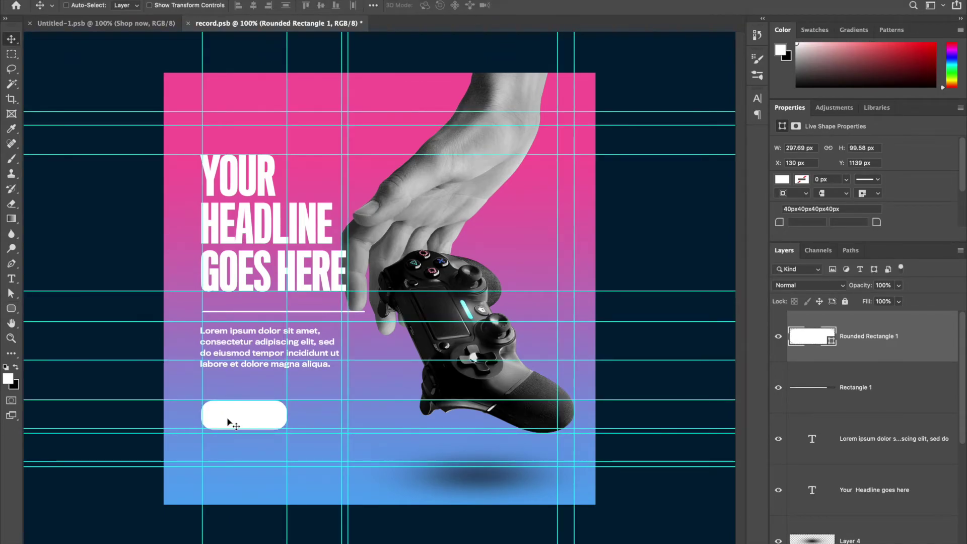
{"action": "key", "text": "ctrl+plus"}
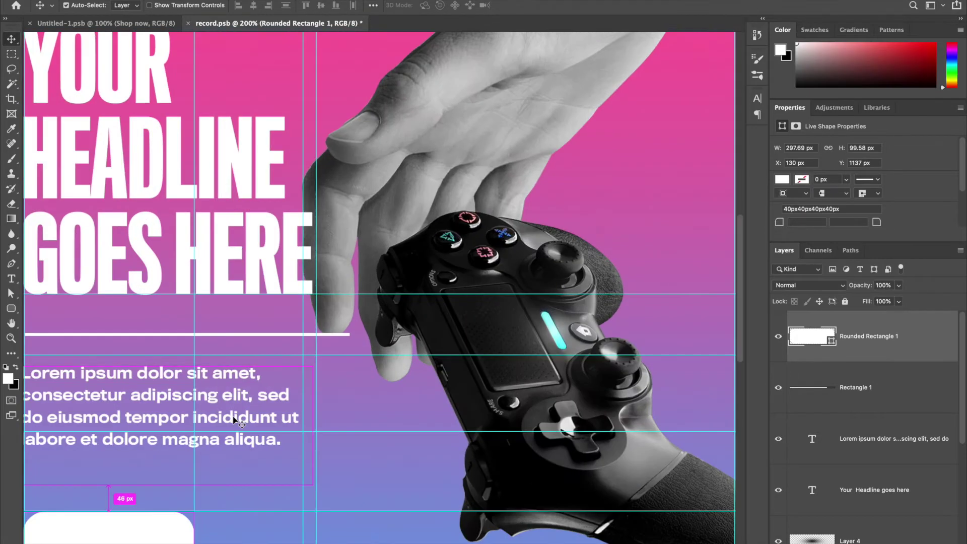
{"action": "key", "text": "ctrl+semicolon"}
{"action": "key", "text": "ctrl+t"}
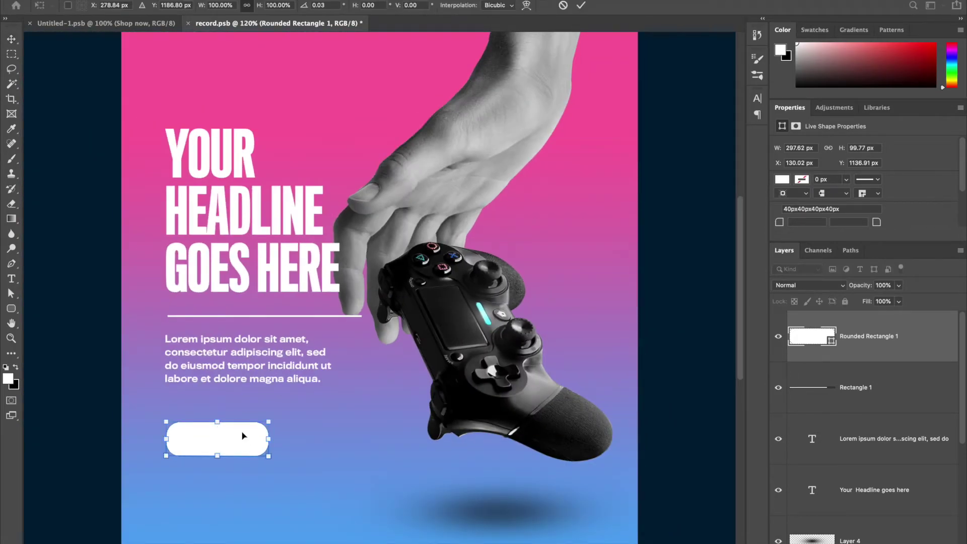
{"action": "key", "text": "Return"}
{"action": "key", "text": "ctrl+semicolon"}
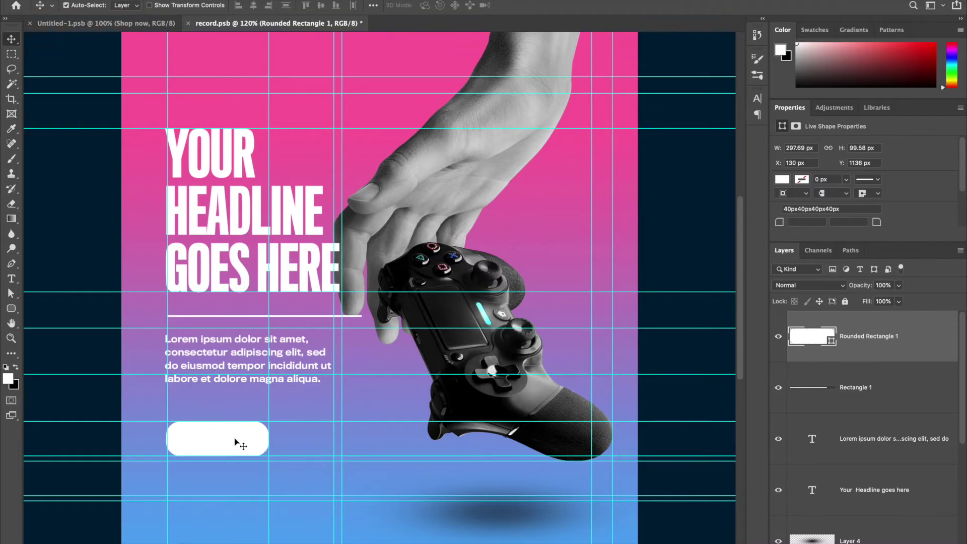
- Add the SHOP NOW text layer for the button
{"action": "key", "text": "ctrl+semicolon"}
{"action": "scroll", "coordinate": [287, 438], "scroll_direction": "left", "scroll_amount": 2}
{"action": "key", "text": "t"}
{"action": "left_click", "coordinate": [250, 458]}
{"action": "type", "text": "Shop Now"}
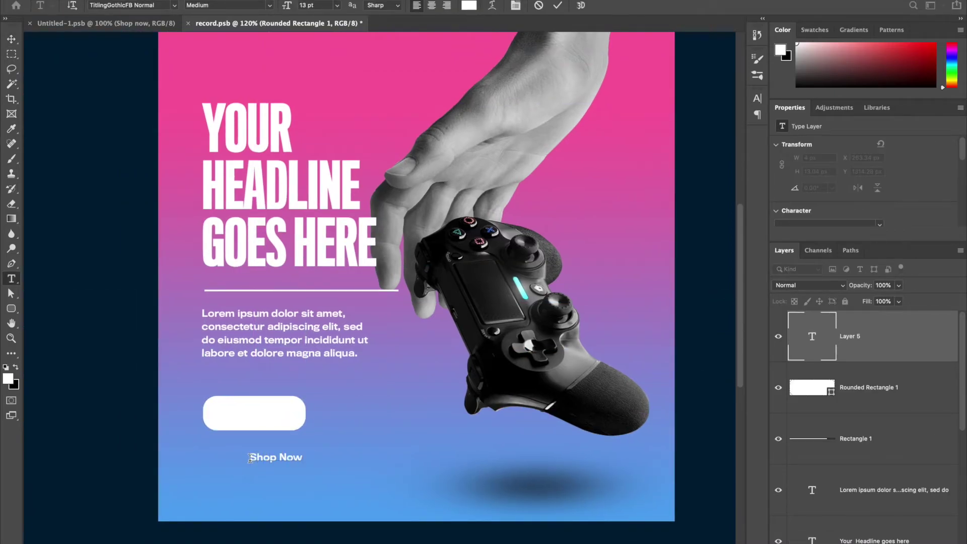
{"action": "key", "text": "ctrl+a"}
{"action": "key", "text": "ctrl+t"}
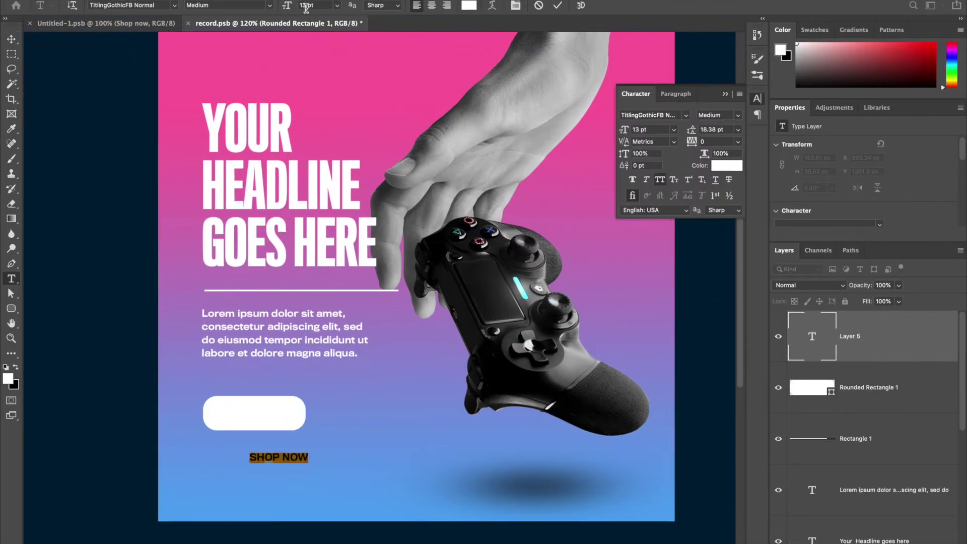
{"action": "type", "text": "17"}
{"action": "key", "text": "ctrl+Return"}
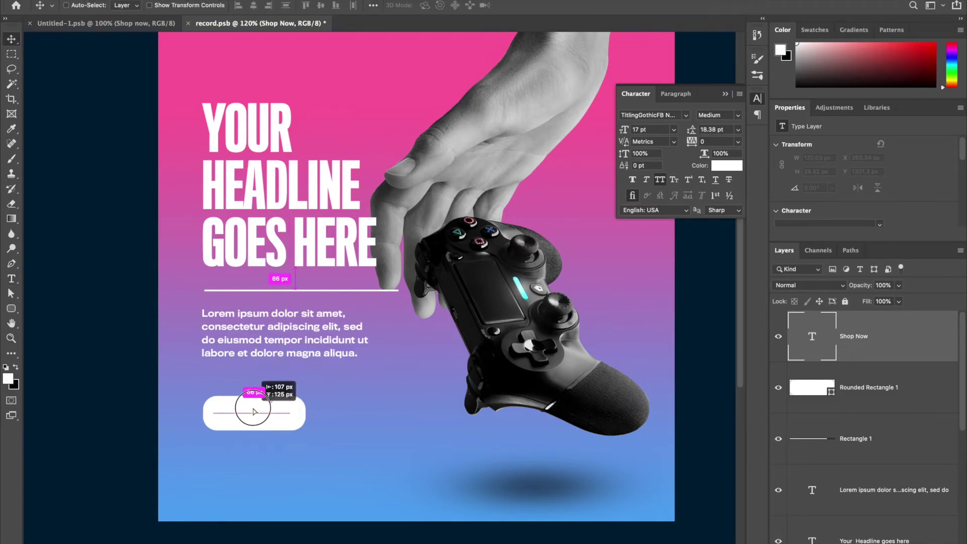
- Fill the button with pink sampled from the gradient, centre the text on it, and save
{"action": "left_click", "coordinate": [296, 405], "text": "ctrl"}
{"action": "key", "text": "i"}
{"action": "left_click", "coordinate": [371, 76]}
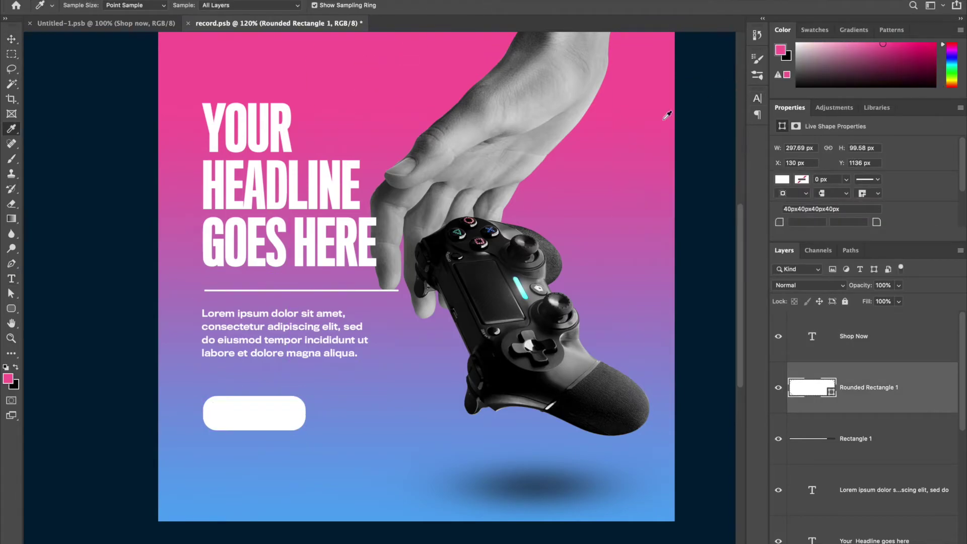
{"action": "key", "text": "ctrl+1"}
{"action": "key", "text": "alt+BackSpace"}
{"action": "key", "text": "v"}
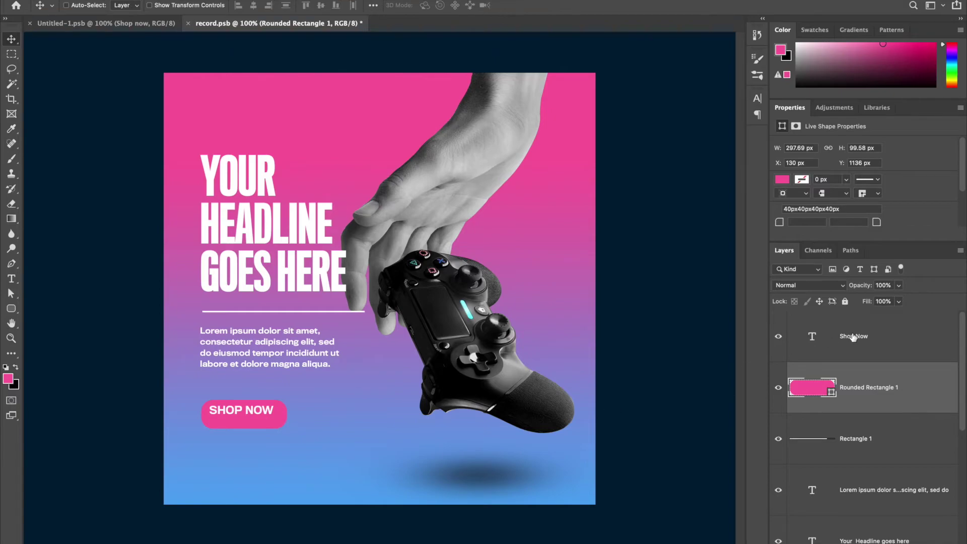
{"action": "left_click", "coordinate": [852, 338]}
{"action": "key", "text": "Down"}
{"action": "key", "text": "Down"}
{"action": "key", "text": "Down"}
{"action": "left_click", "coordinate": [254, 5]}
{"action": "left_click", "coordinate": [320, 6]}
{"action": "key", "text": "ctrl+d"}
{"action": "key", "text": "ctrl+s"}
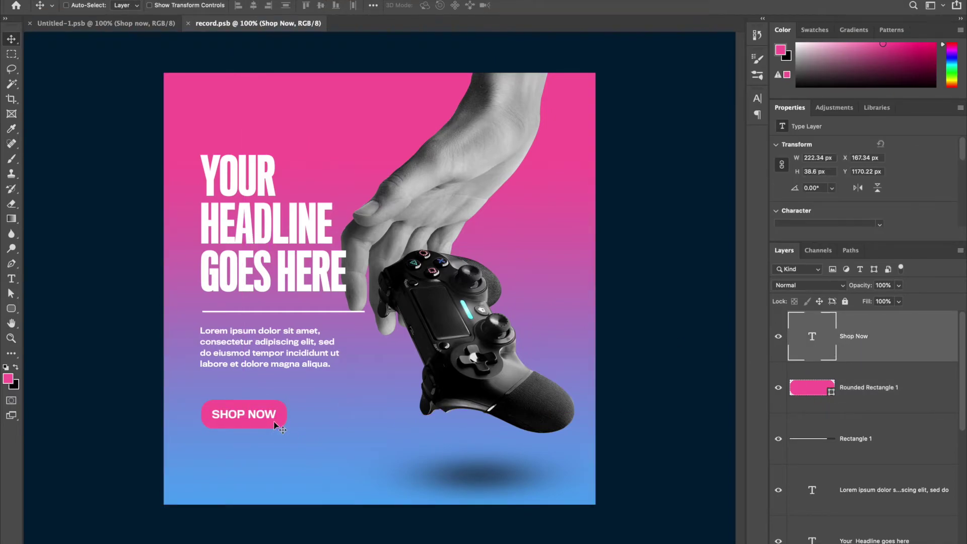
- Start a new text layer below the button
{"action": "key", "text": "t"}
{"action": "left_click", "coordinate": [282, 353]}
{"action": "key", "text": "Escape"}
{"action": "left_click", "coordinate": [222, 463]}
{"action": "type", "text": "www.yourweb"}
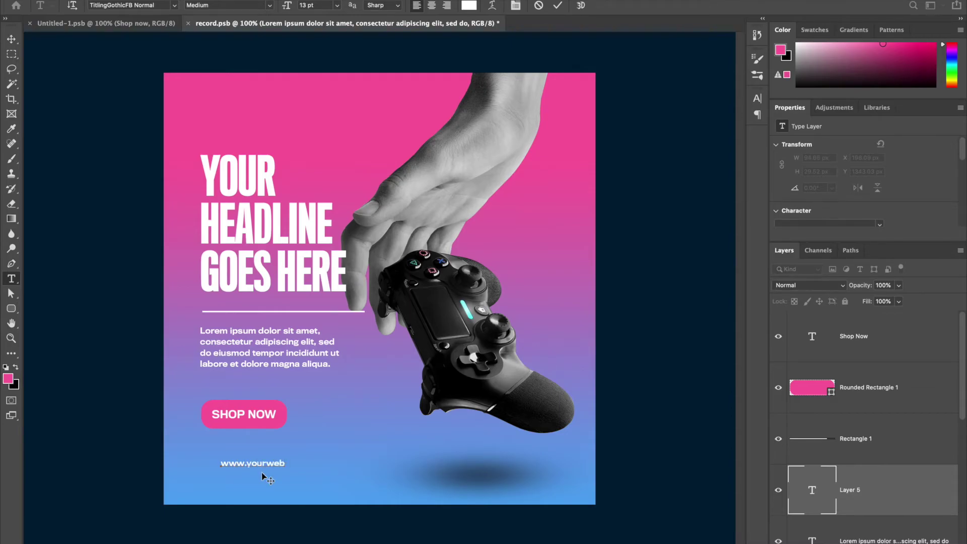
{"action": "type", "text": "site.com"}
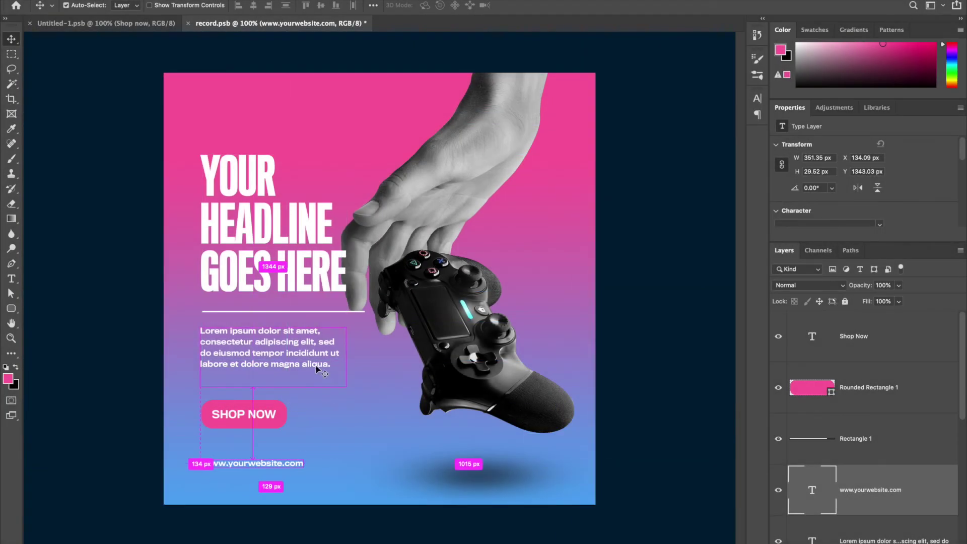
{"action": "left_click", "coordinate": [103, 23]}
- Bring in the logo layers and rename the hand-and-controller layer to 'image'
{"action": "left_click", "coordinate": [216, 118]}
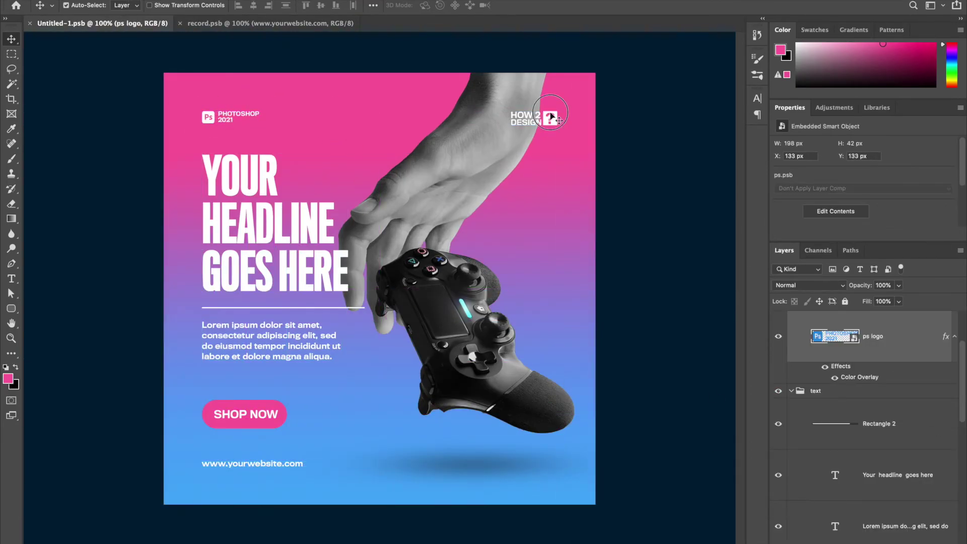
{"action": "key", "text": "ctrl"}
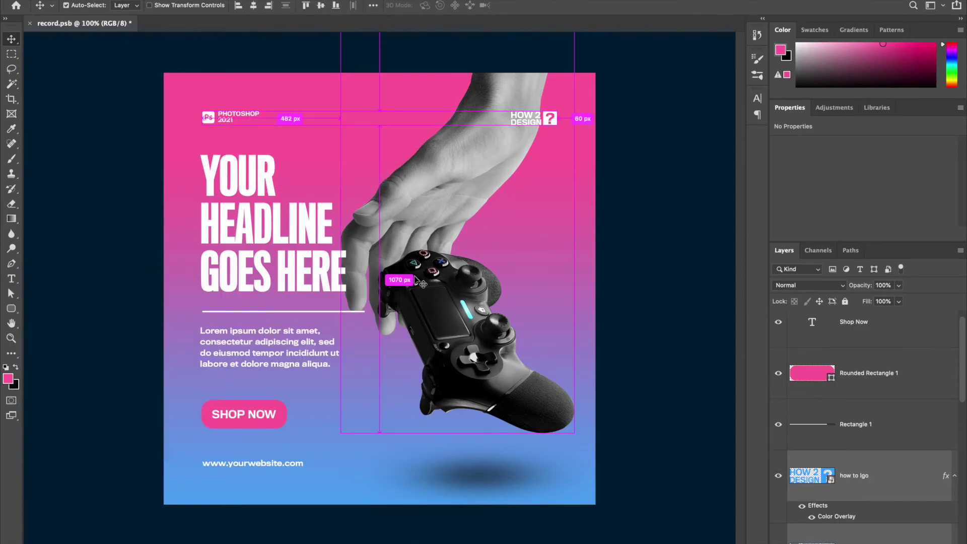
{"action": "left_click", "coordinate": [416, 286], "text": "ctrl"}
{"action": "double_click", "coordinate": [839, 434]}
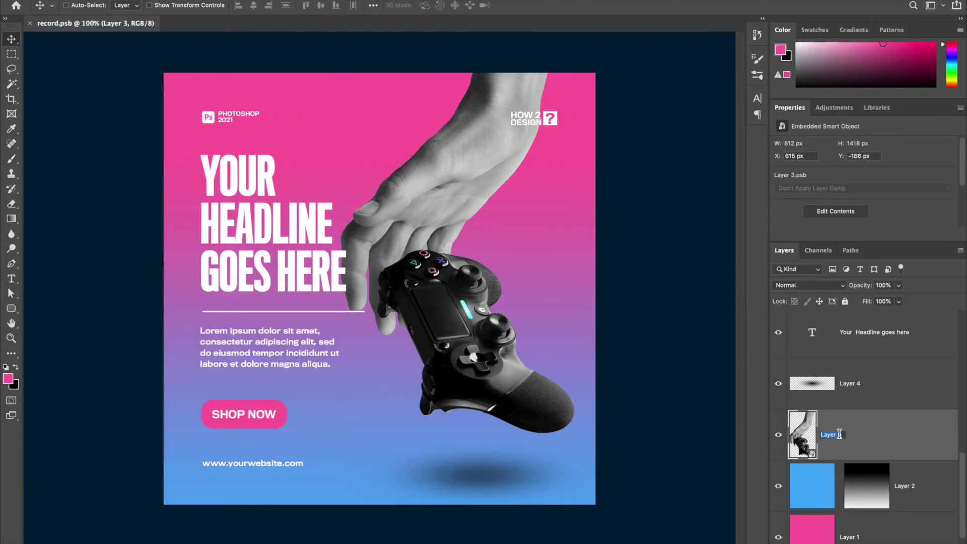
{"action": "type", "text": "image"}
{"action": "key", "text": "Return"}
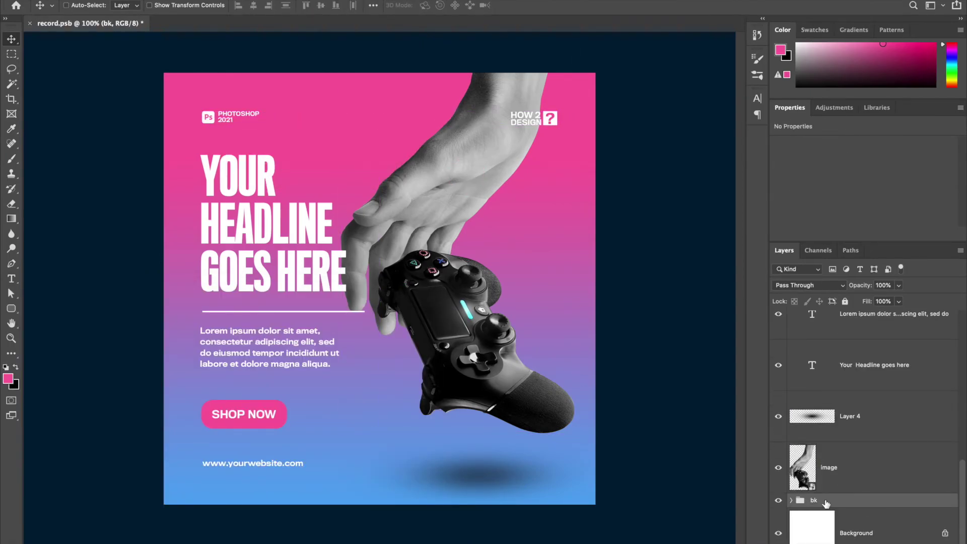
- Group the layers into named groups such as 'button', moving the divider line into one
{"action": "key", "text": "ctrl+g"}
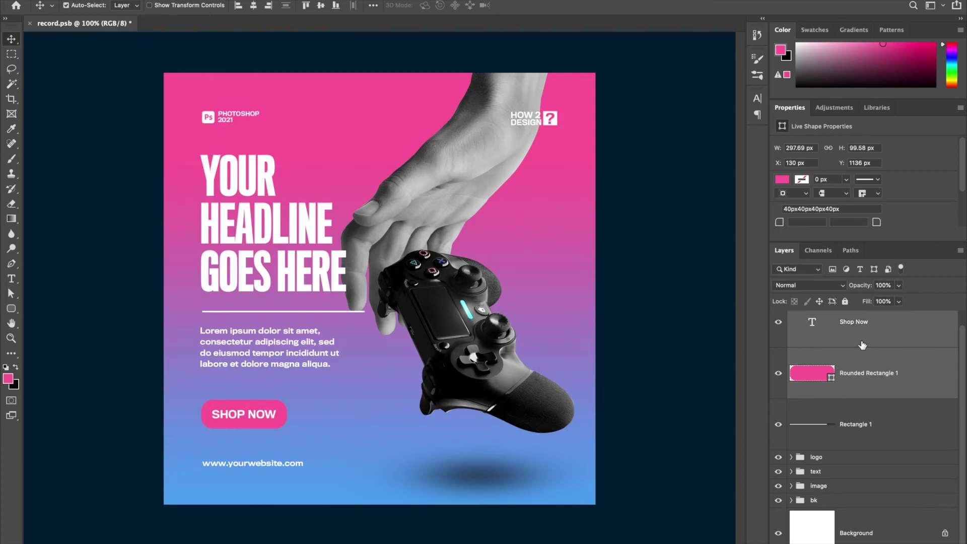
{"action": "key", "text": "ctrl+g"}
{"action": "double_click", "coordinate": [822, 317]}
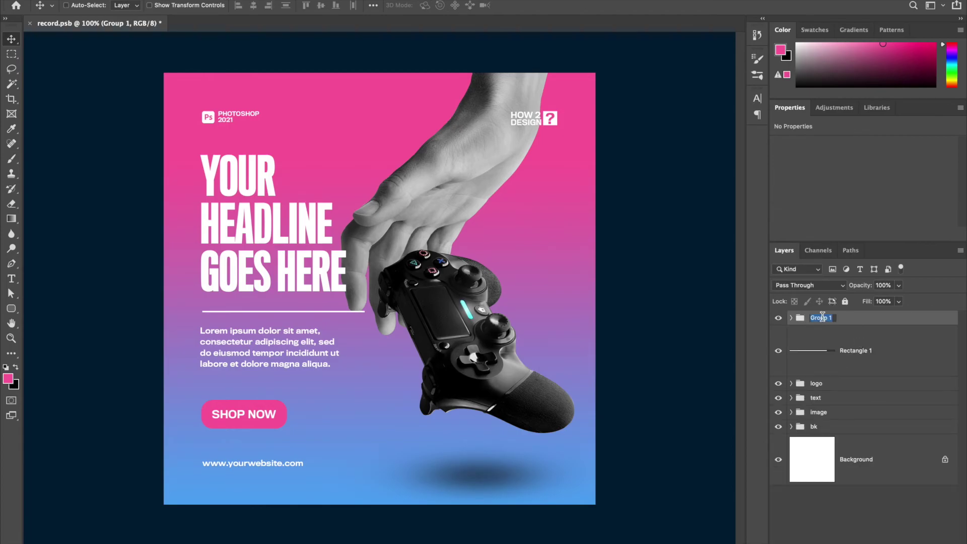
{"action": "left_click_drag", "start_coordinate": [824, 335], "coordinate": [838, 327]}
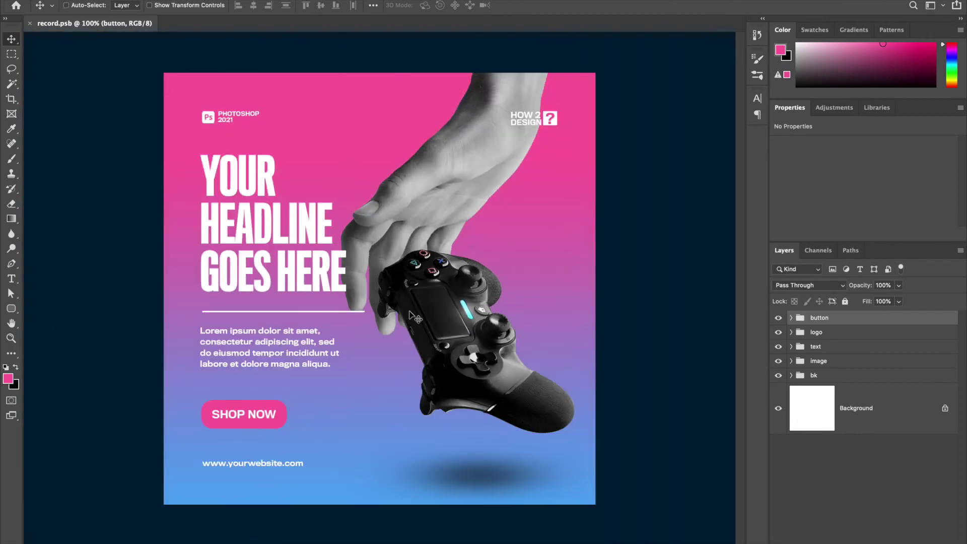
{"action": "left_click", "coordinate": [412, 316], "text": "super"}
- Apply Filter > Noise > Add Noise to the image layer, review its settings, and inspect the grain
{"action": "left_click", "coordinate": [272, 1]}
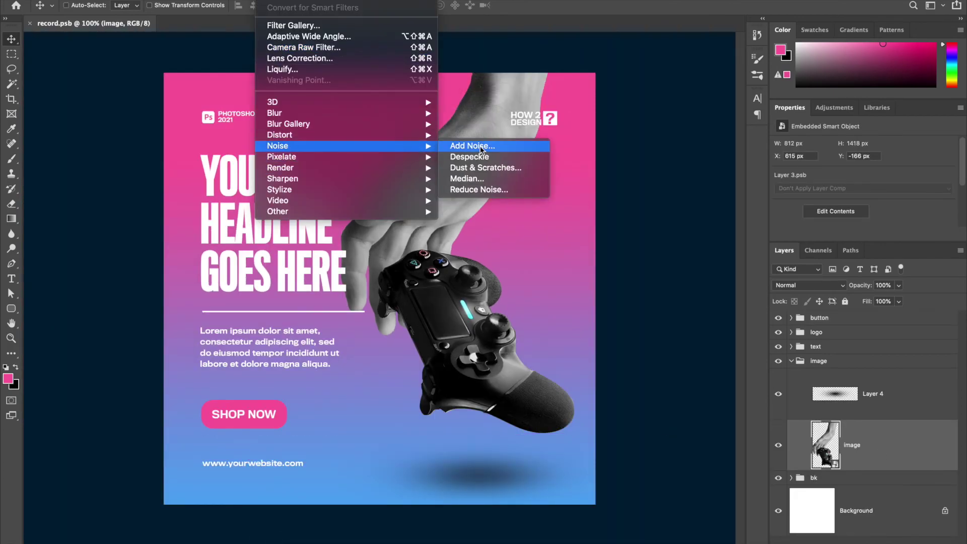
{"action": "left_click", "coordinate": [472, 145]}
{"action": "left_click", "coordinate": [542, 112]}
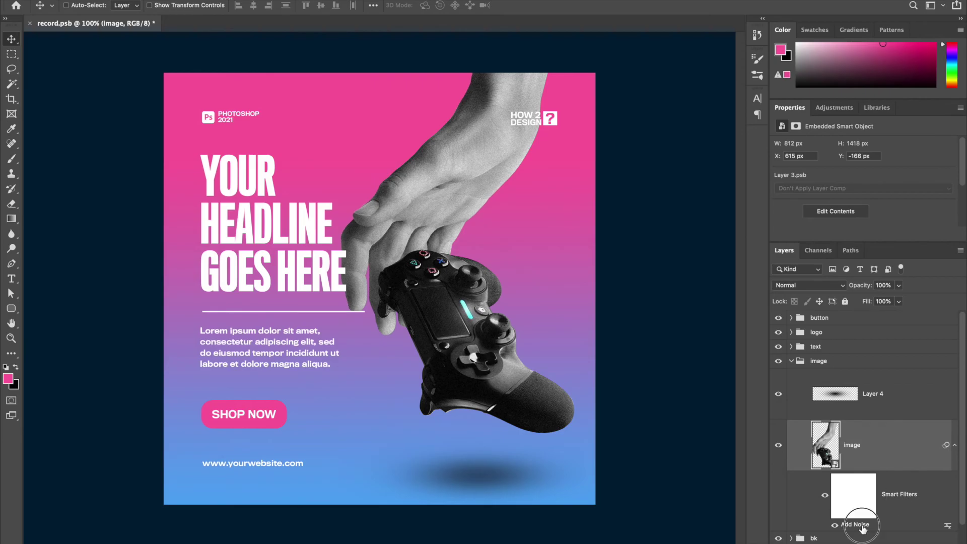
{"action": "double_click", "coordinate": [862, 526]}
{"action": "left_click", "coordinate": [544, 111]}
{"action": "key", "text": "ctrl+plus"}
{"action": "key", "text": "ctrl+plus"}
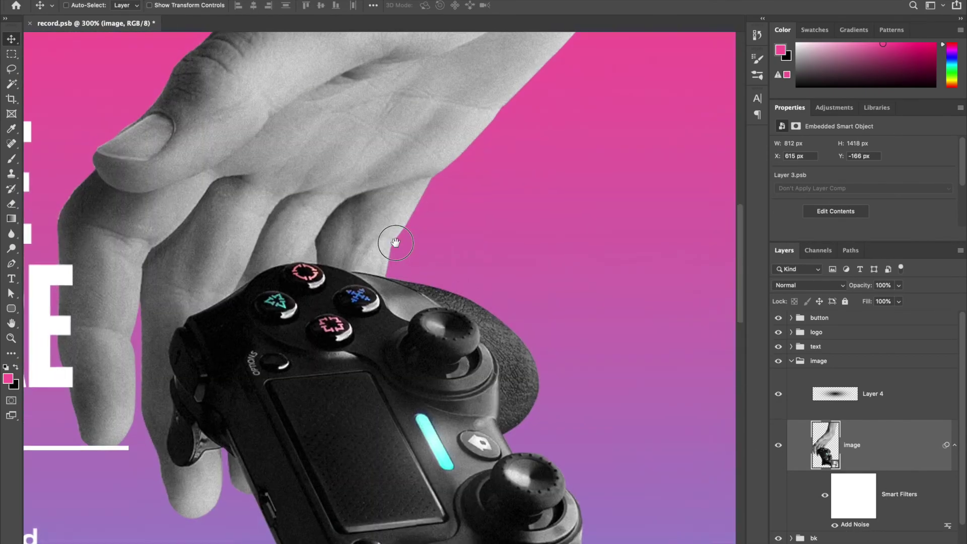